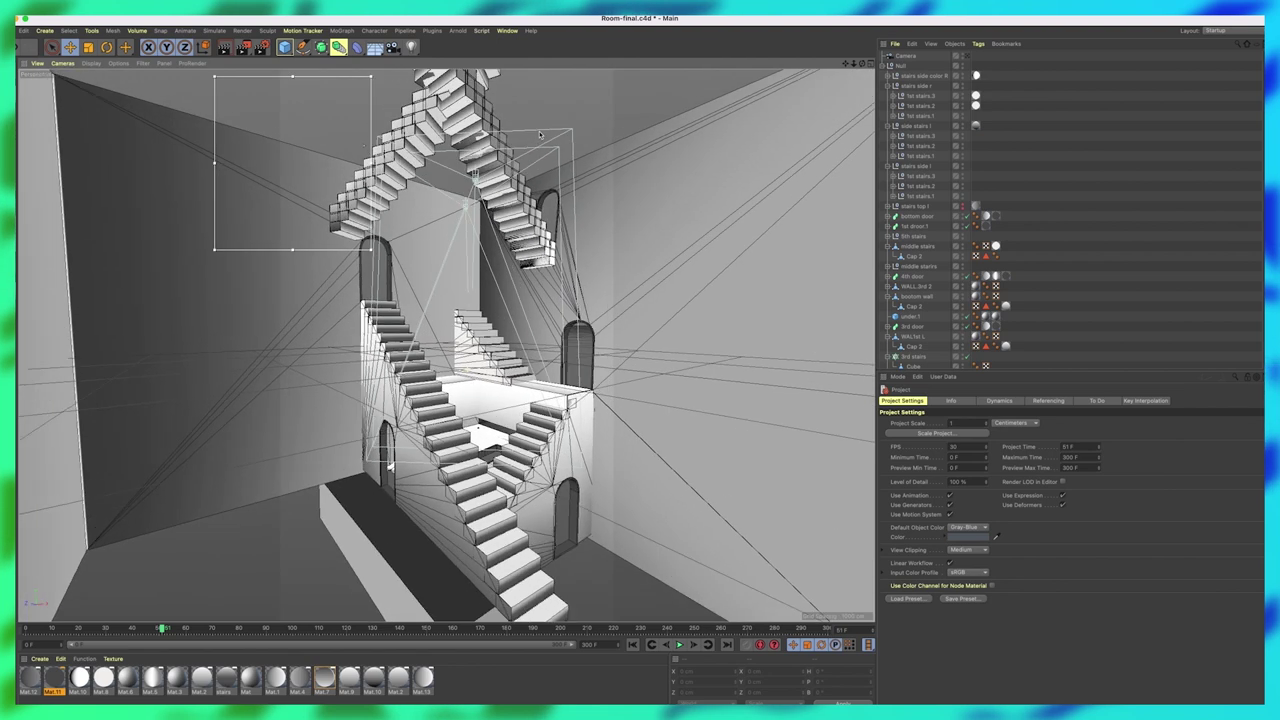
{"action": "middle_click_drag", "start_coordinate": [490, 354], "coordinate": [462, 333], "text": "alt"}
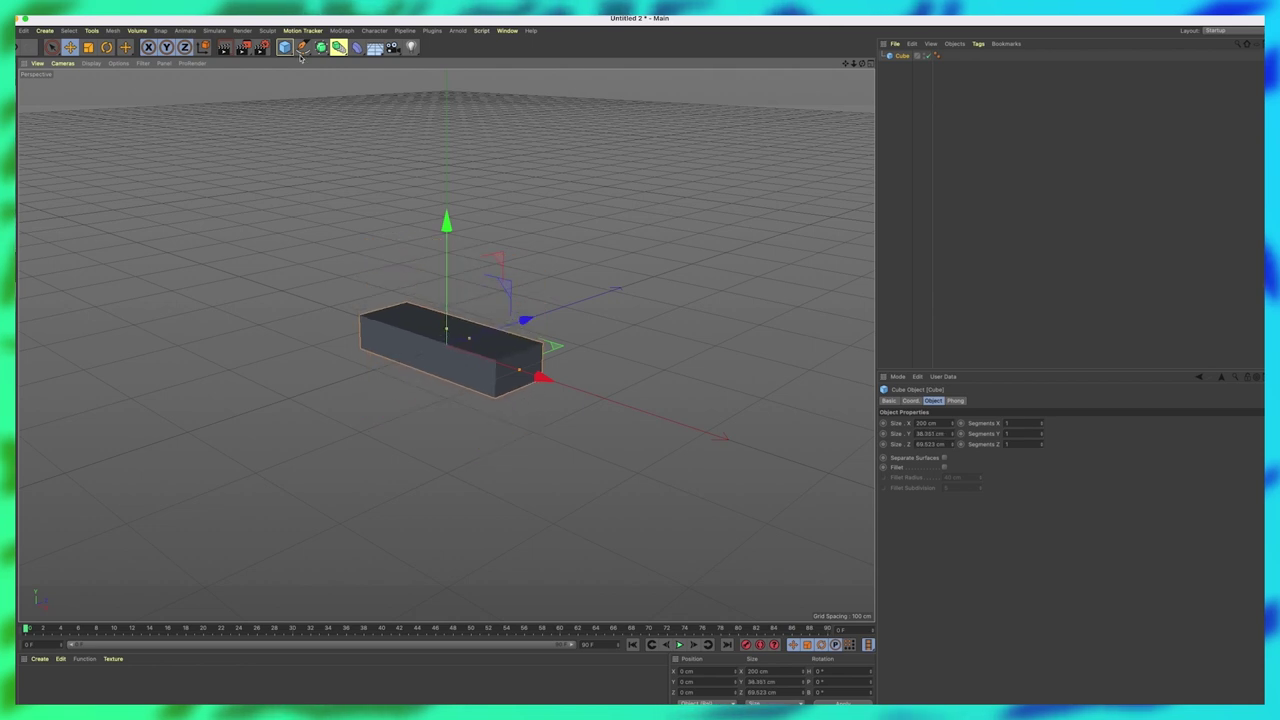
Put the cube into a new Cloner and adjust the vertical offset between its clones.
{"action": "left_click", "coordinate": [302, 47]}
{"action": "left_click", "coordinate": [372, 60]}
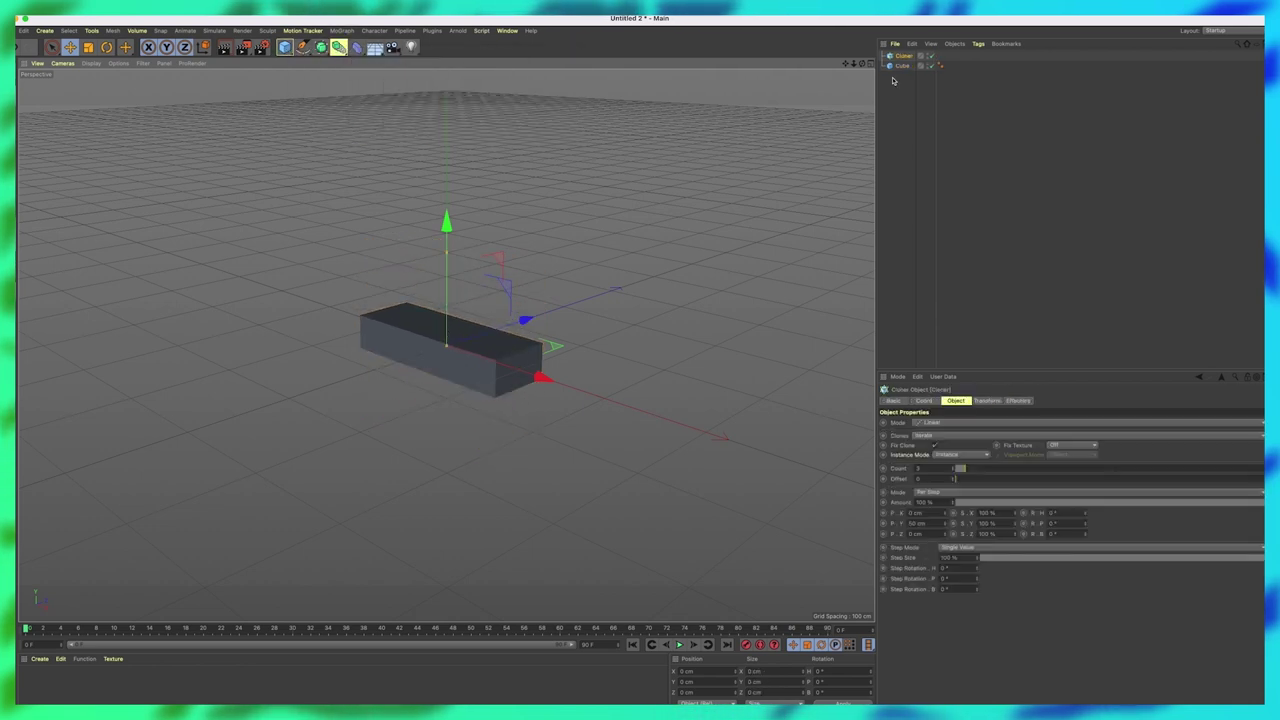
{"action": "left_click_drag", "start_coordinate": [902, 66], "coordinate": [903, 56]}
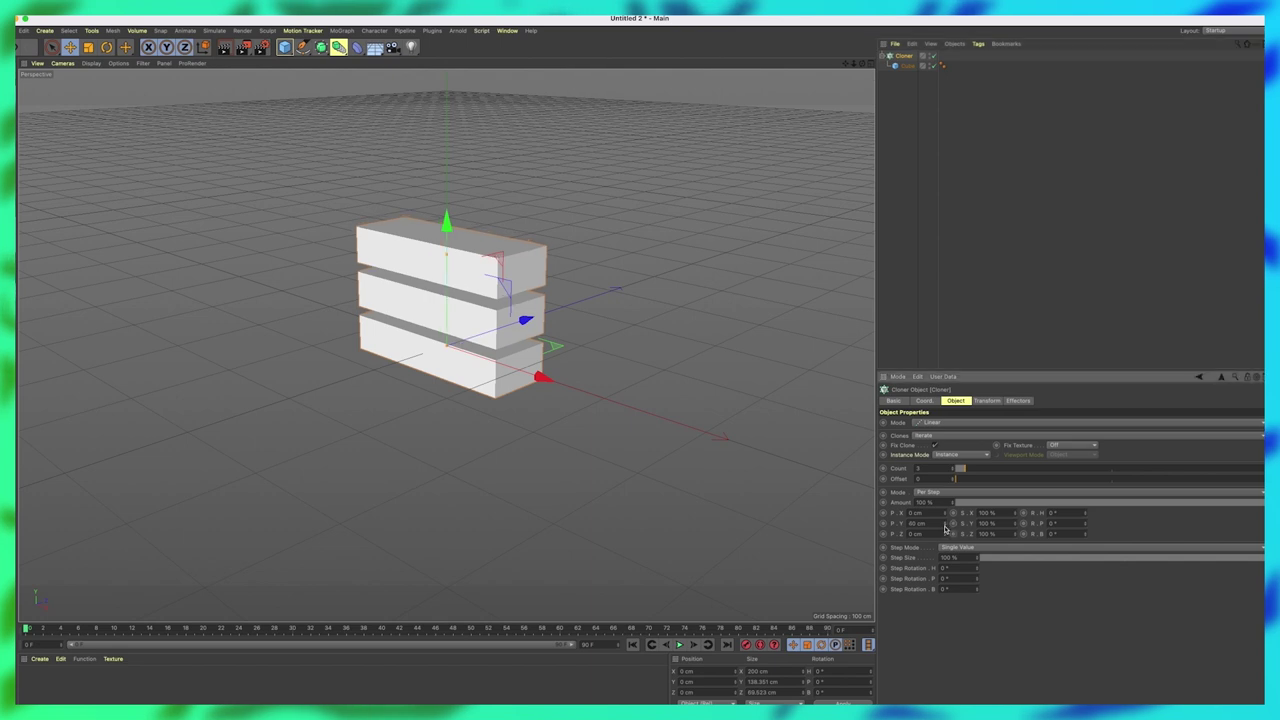
{"action": "left_click_drag", "start_coordinate": [945, 526], "coordinate": [952, 469]}
{"action": "scroll", "coordinate": [563, 365], "scroll_direction": "down", "scroll_amount": 5}
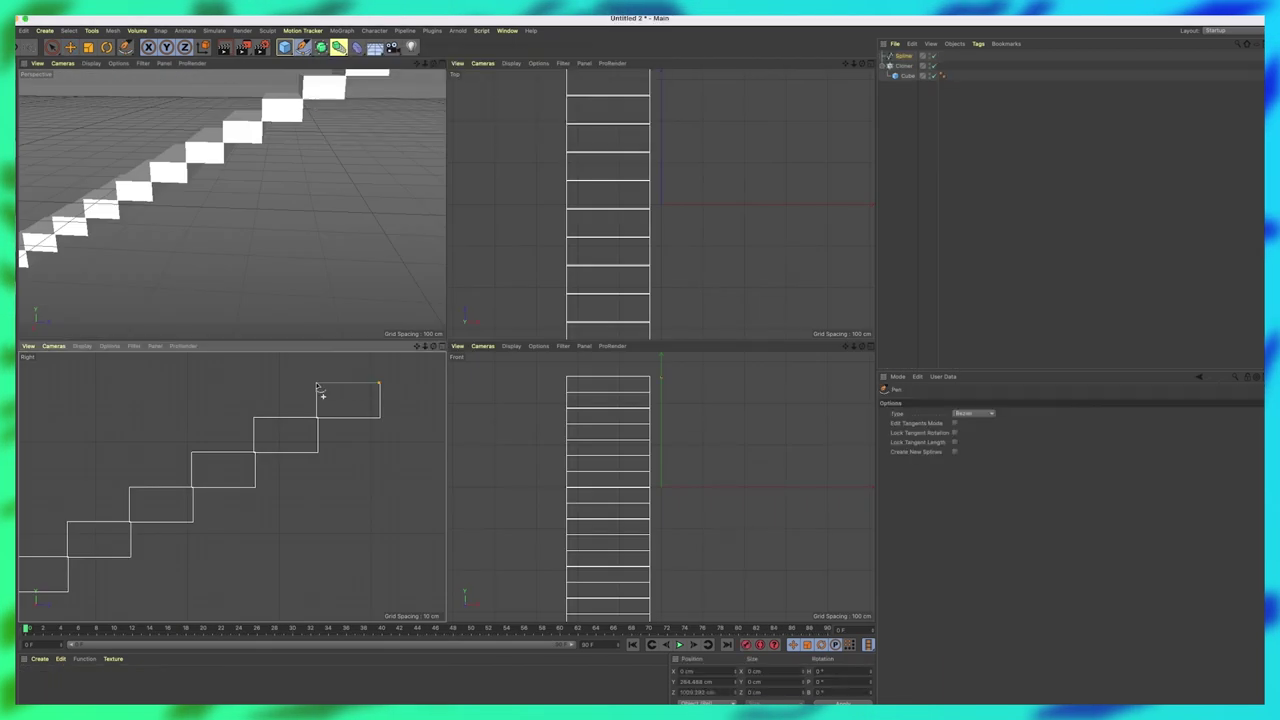
Trace the stepped upper outline of the cloned stairs with the Pen in the Right view, from the top step down to the lowest.
{"action": "left_click", "coordinate": [317, 383]}
{"action": "left_click", "coordinate": [317, 417]}
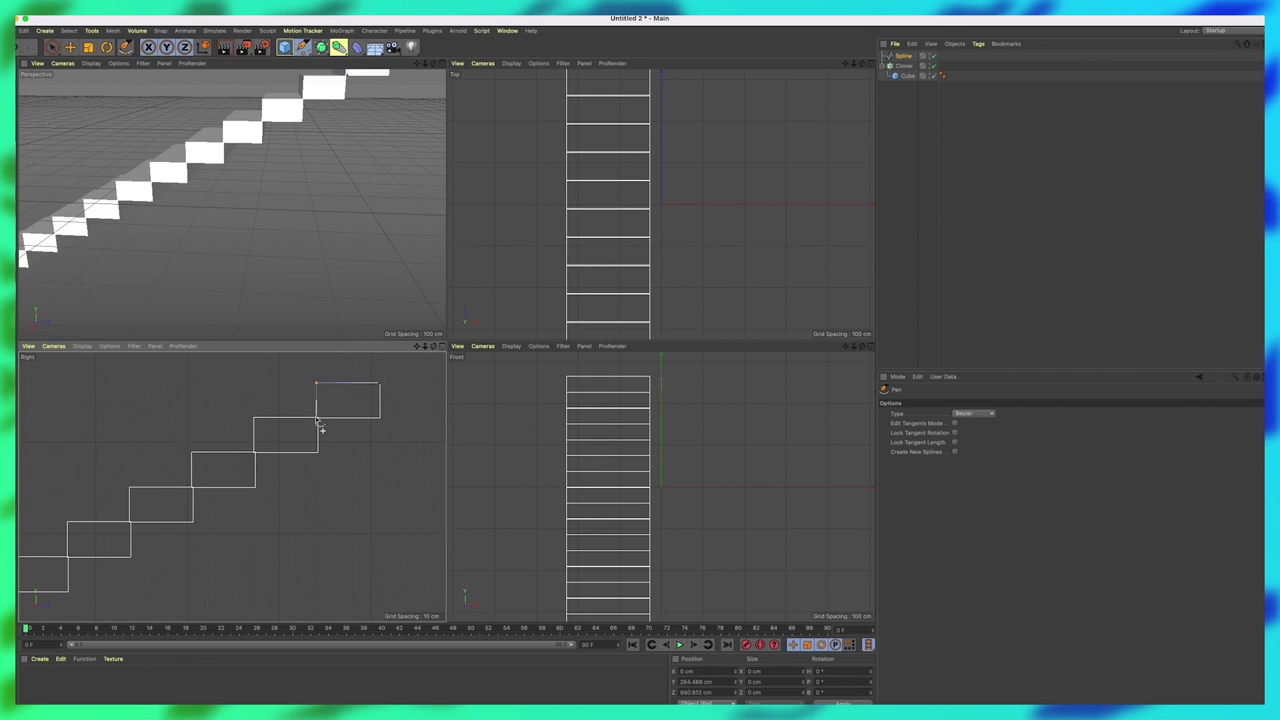
{"action": "left_click", "coordinate": [254, 417]}
{"action": "left_click", "coordinate": [254, 452]}
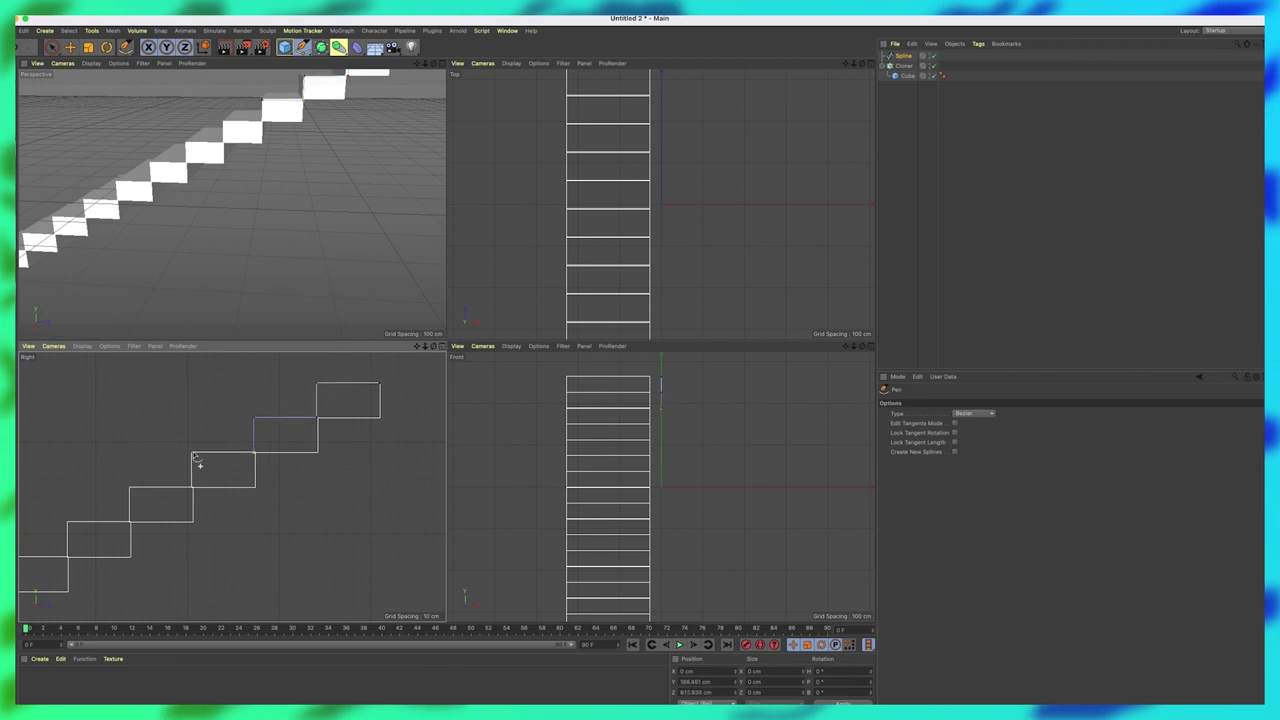
{"action": "left_click", "coordinate": [129, 522]}
{"action": "left_click", "coordinate": [67, 522]}
{"action": "middle_click_drag", "start_coordinate": [92, 534], "coordinate": [392, 393], "text": "alt"}
{"action": "left_click", "coordinate": [368, 415]}
{"action": "left_click", "coordinate": [305, 416]}
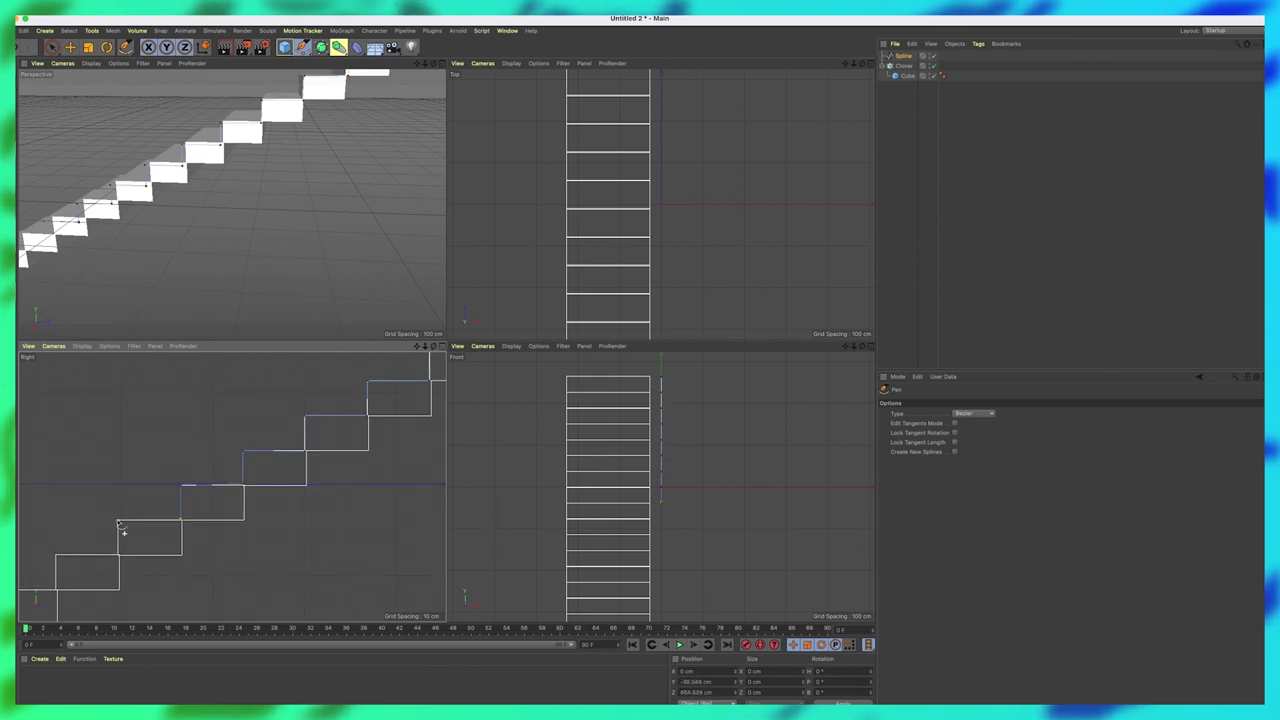
{"action": "left_click_drag", "start_coordinate": [119, 523], "coordinate": [335, 424]}
{"action": "left_click", "coordinate": [209, 491]}
{"action": "middle_click_drag", "start_coordinate": [209, 491], "coordinate": [280, 422], "text": "alt"}
{"action": "left_click", "coordinate": [217, 421]}
{"action": "left_click", "coordinate": [217, 456]}
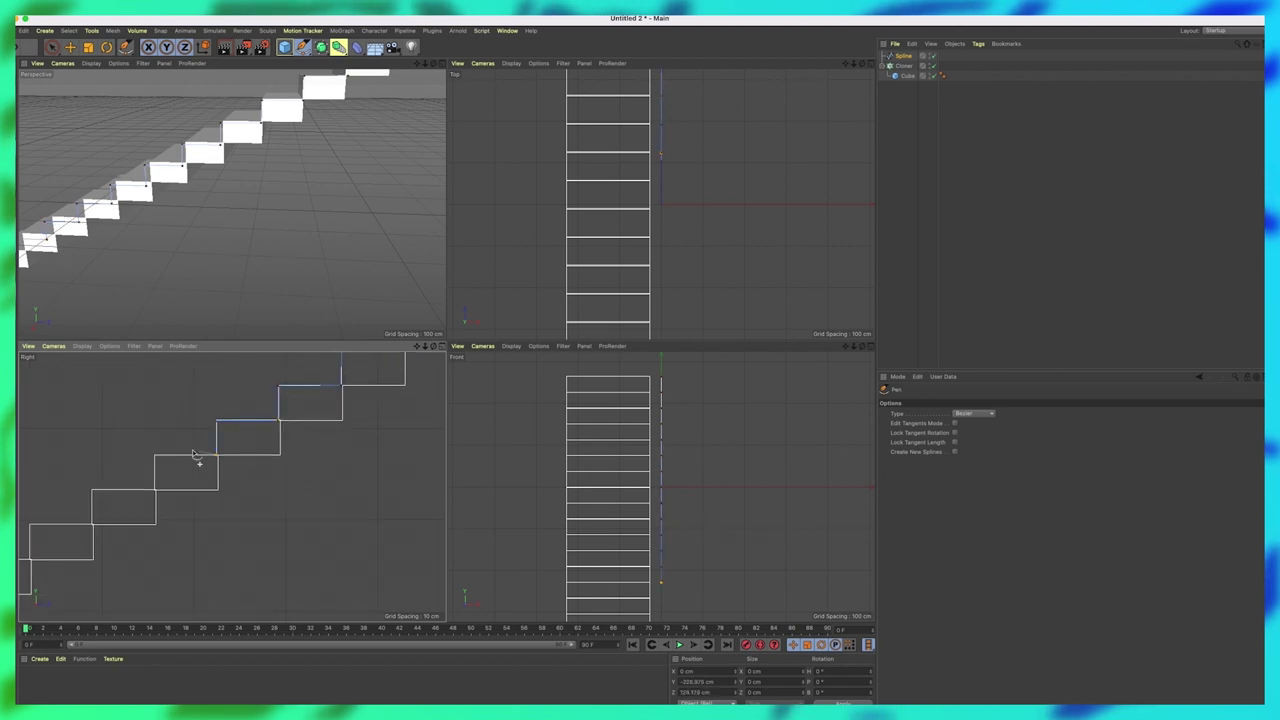
{"action": "left_click", "coordinate": [154, 456]}
{"action": "middle_click_drag", "start_coordinate": [154, 456], "coordinate": [337, 399], "text": "alt"}
{"action": "left_click", "coordinate": [203, 452]}
{"action": "left_click", "coordinate": [275, 399]}
{"action": "left_click", "coordinate": [275, 434]}
{"action": "left_click", "coordinate": [212, 434]}
{"action": "left_click", "coordinate": [212, 469]}
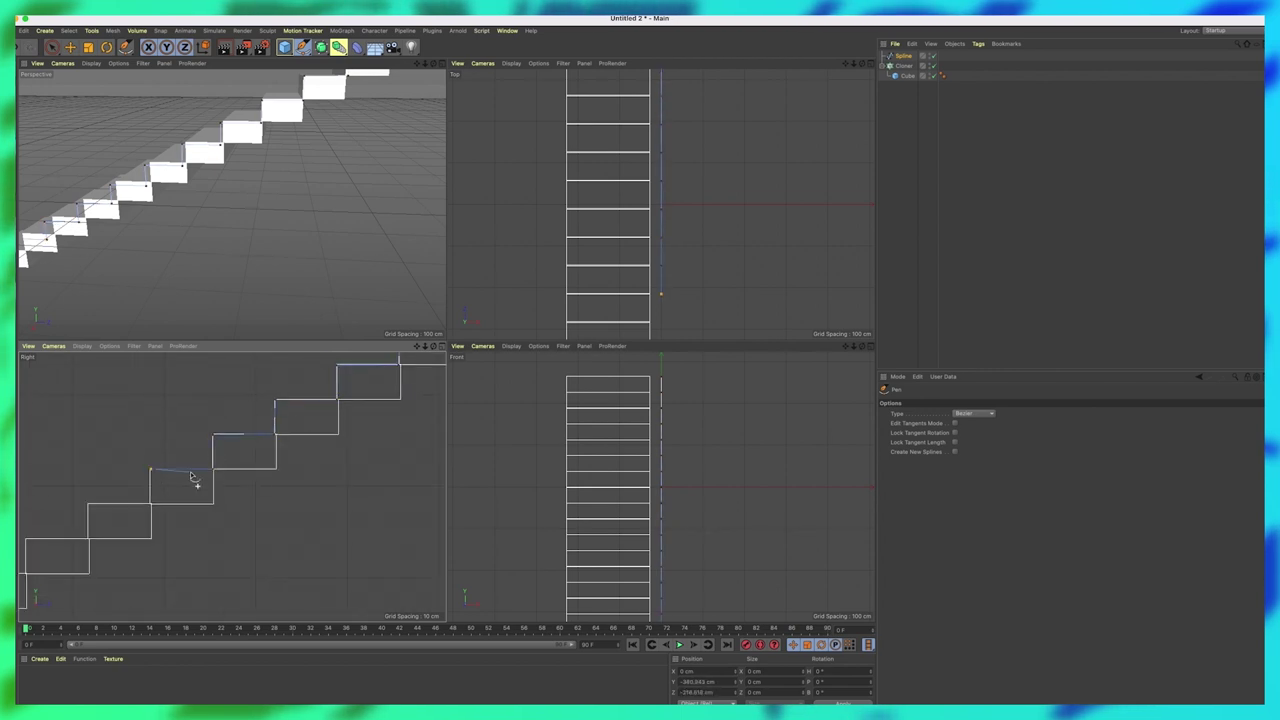
{"action": "left_click", "coordinate": [150, 469]}
{"action": "middle_click_drag", "start_coordinate": [150, 469], "coordinate": [294, 396], "text": "alt"}
{"action": "left_click", "coordinate": [232, 431]}
{"action": "left_click", "coordinate": [169, 500]}
{"action": "left_click", "coordinate": [106, 500]}
{"action": "left_click", "coordinate": [106, 535]}
Close the stair profile with a straight base and a vertical side back up to its starting point at the top step.
{"action": "right_click_drag", "start_coordinate": [294, 518], "coordinate": [289, 590], "text": "alt"}
{"action": "middle_click_drag", "start_coordinate": [294, 530], "coordinate": [112, 532], "text": "alt"}
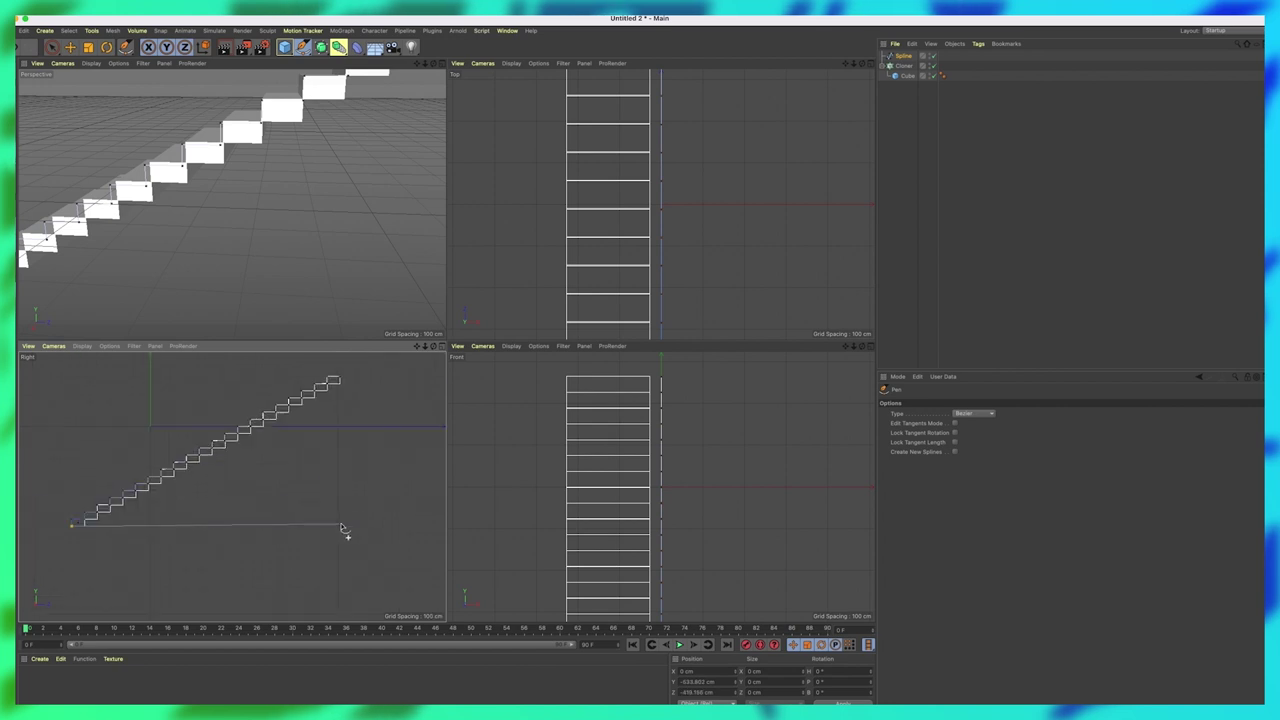
{"action": "left_click", "coordinate": [340, 377]}
Add an Extrude generator and nest the stair profile spline inside it to give the stairs a solid underside.
{"action": "left_click_drag", "start_coordinate": [321, 47], "coordinate": [425, 54]}
{"action": "left_click_drag", "start_coordinate": [906, 65], "coordinate": [906, 55]}
{"action": "left_click_drag", "start_coordinate": [166, 231], "coordinate": [294, 234], "text": "alt"}
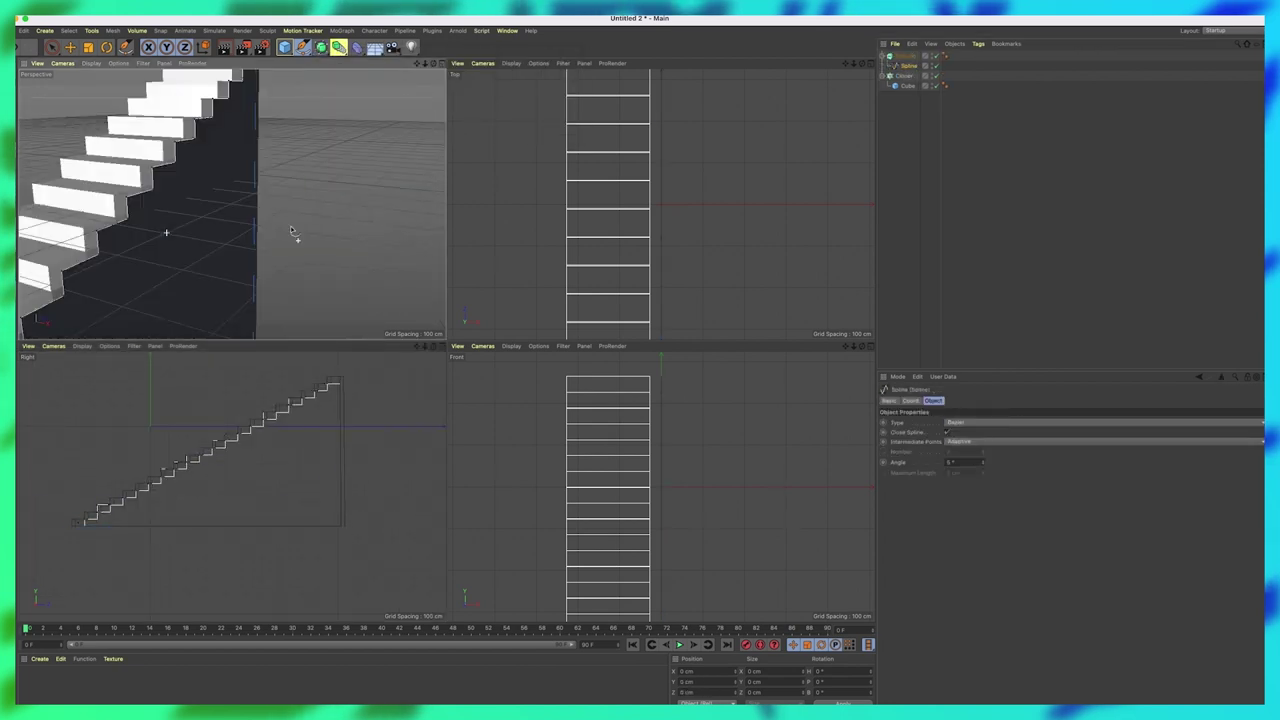
{"action": "right_click_drag", "start_coordinate": [240, 235], "coordinate": [206, 285], "text": "alt"}
{"action": "mouse_move", "coordinate": [207, 287]}
{"action": "left_mouse_down", "text": "alt"}
{"action": "mouse_move", "coordinate": [357, 291]}
{"action": "mouse_move", "coordinate": [250, 280]}
{"action": "left_mouse_up", "text": "alt"}
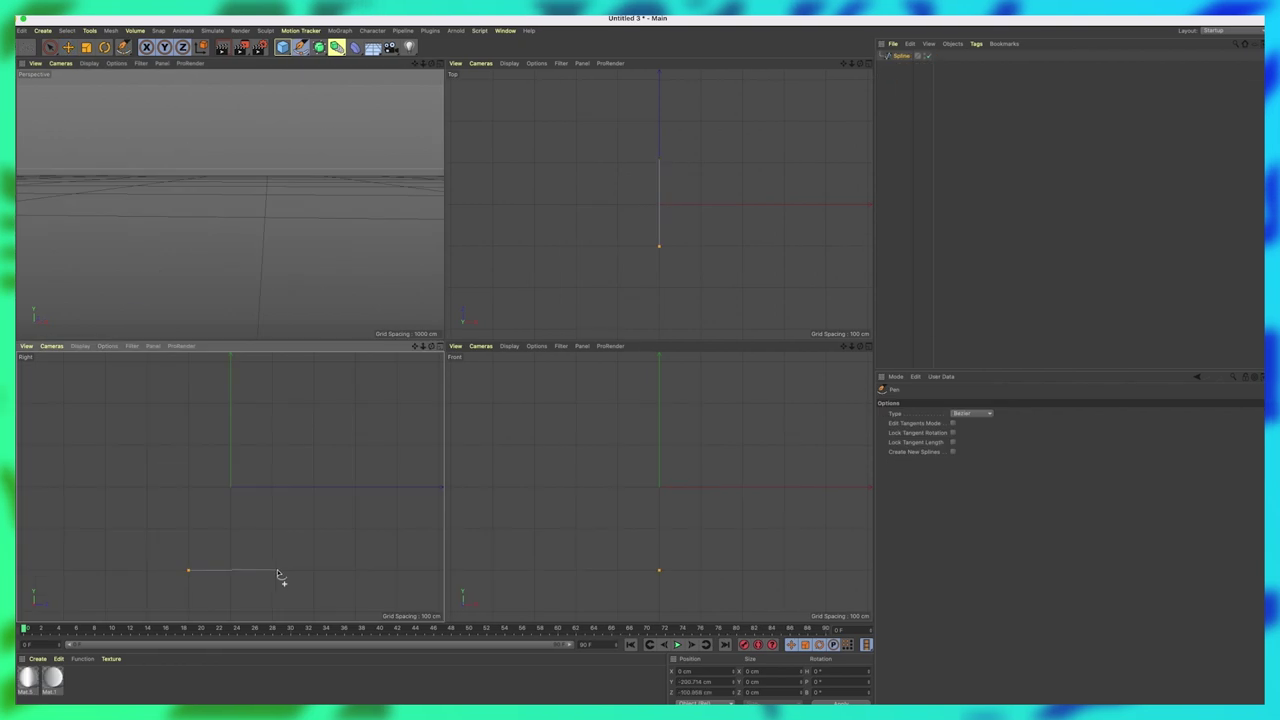
Draw a closed arched doorway spline about 300 cm wide in the Right view, with straight sides and a rounded top.
{"action": "left_click", "coordinate": [314, 570]}
{"action": "left_click_drag", "start_coordinate": [314, 426], "coordinate": [314, 395]}
{"action": "left_click_drag", "start_coordinate": [258, 362], "coordinate": [220, 364]}
{"action": "left_click_drag", "start_coordinate": [189, 427], "coordinate": [189, 456]}
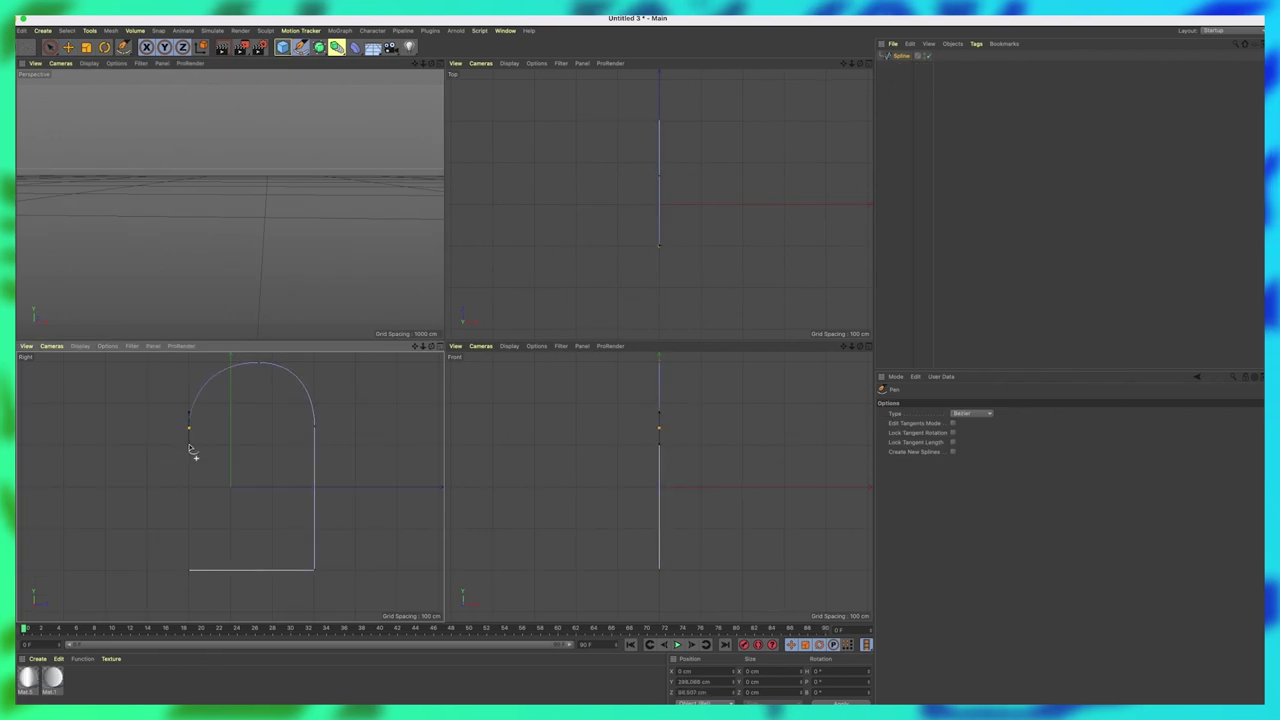
{"action": "left_click", "coordinate": [189, 570]}
Even out the doorway arch by centring its top point and shortening the tangents of the two side points.
{"action": "left_click_drag", "start_coordinate": [258, 362], "coordinate": [250, 364]}
{"action": "left_click", "coordinate": [189, 427]}
{"action": "left_click_drag", "start_coordinate": [189, 399], "coordinate": [189, 406]}
{"action": "left_click", "coordinate": [314, 426]}
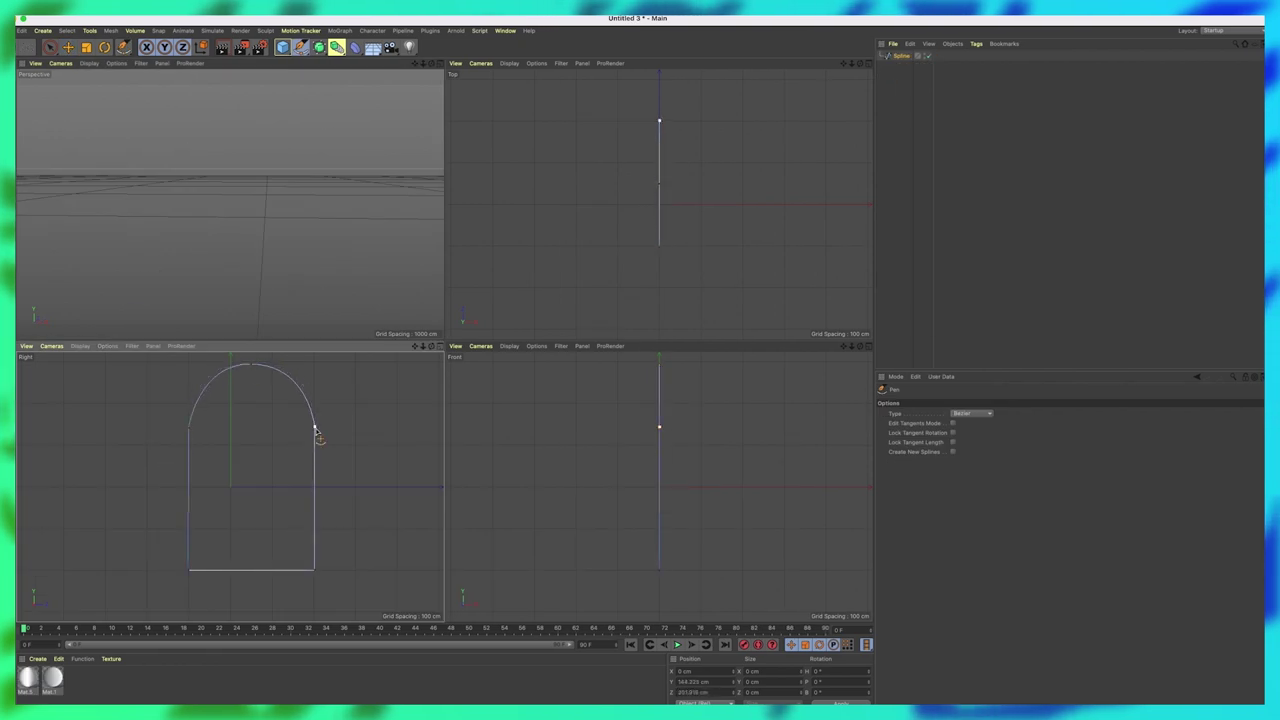
{"action": "left_click_drag", "start_coordinate": [314, 396], "coordinate": [314, 408]}
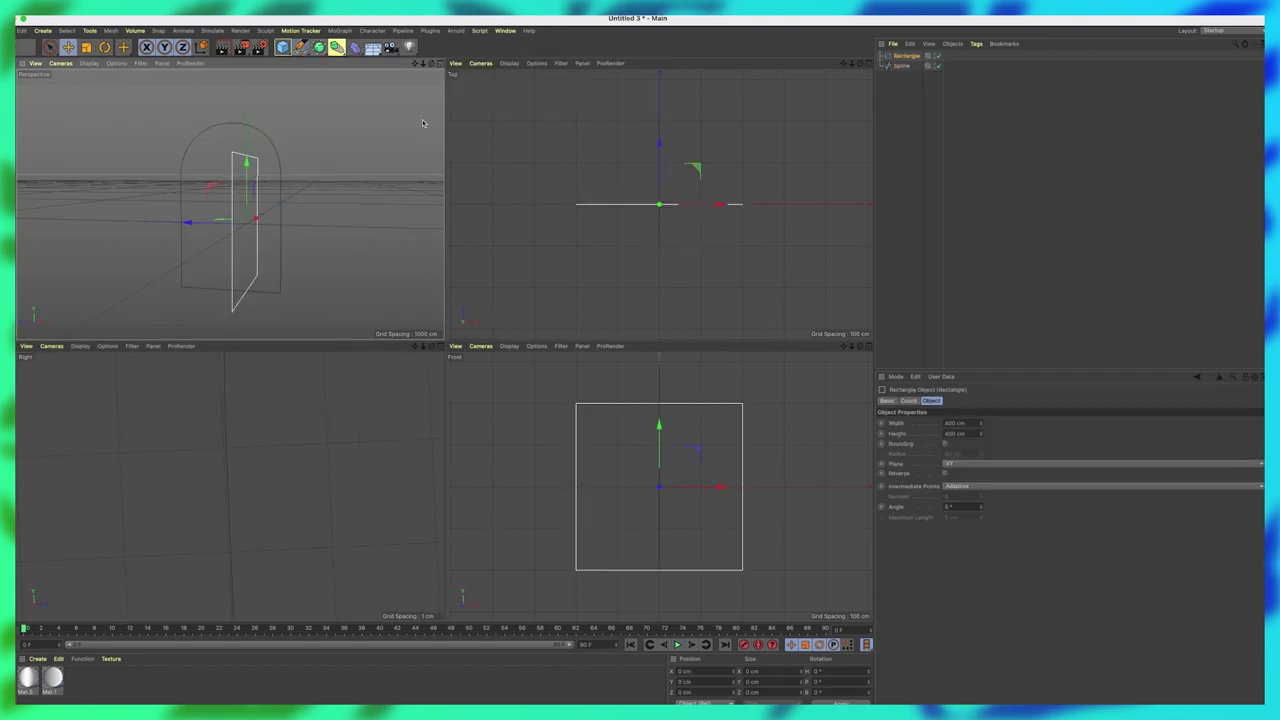
Rotate the rectangle spline into the plane of the doorway arch and move it sideways into line with the arch.
{"action": "left_click_drag", "start_coordinate": [274, 228], "coordinate": [156, 218]}
{"action": "key", "text": "e"}
{"action": "mouse_move", "coordinate": [306, 226]}
{"action": "left_mouse_down"}
{"action": "mouse_move", "coordinate": [278, 226]}
{"action": "mouse_move", "coordinate": [294, 226]}
{"action": "left_mouse_up"}
Add a Sweep generator and nest both the rectangle and the doorway spline inside it.
{"action": "left_click", "coordinate": [323, 50]}
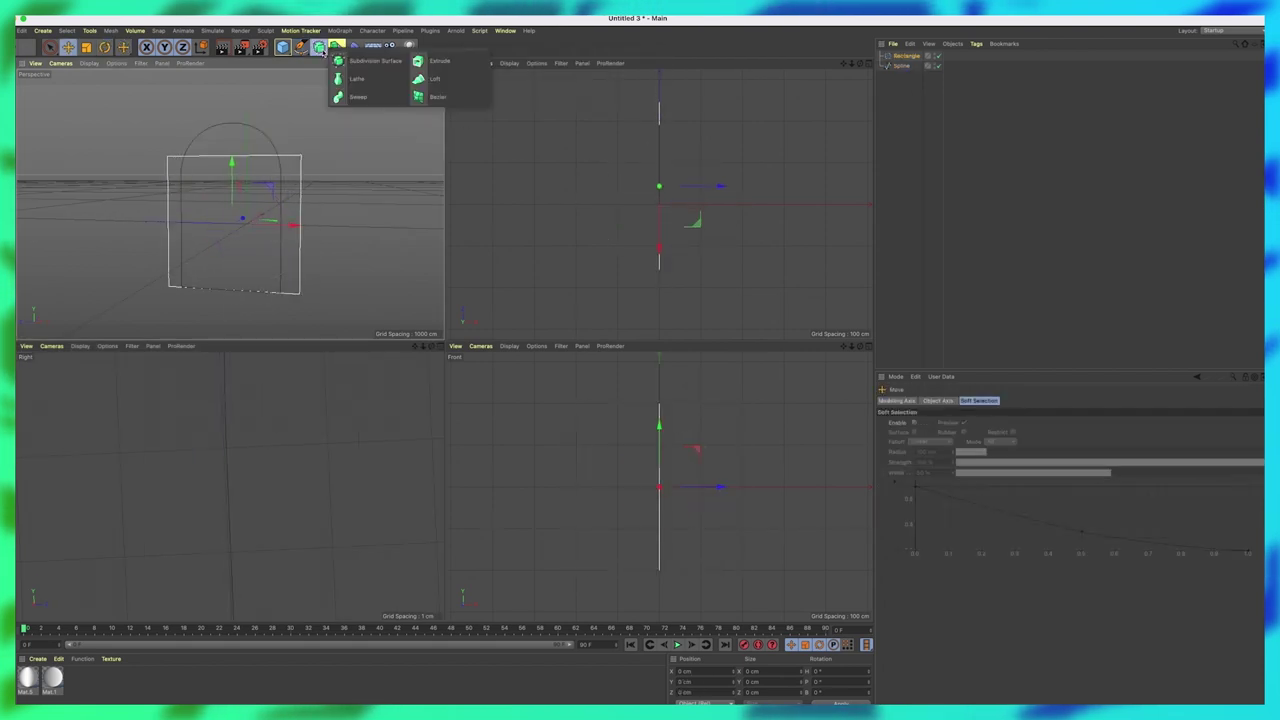
{"action": "left_click", "coordinate": [365, 88]}
{"action": "left_click", "coordinate": [906, 66]}
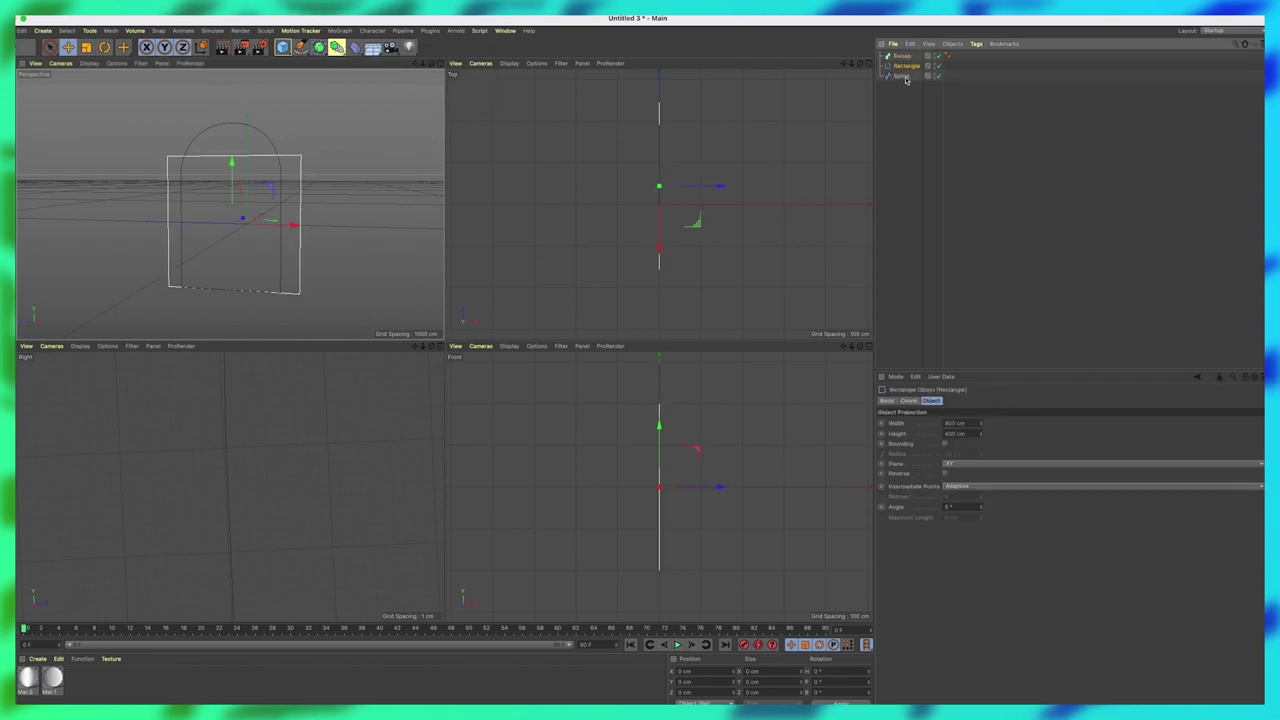
{"action": "left_click", "coordinate": [904, 76], "text": "shift"}
{"action": "left_click_drag", "start_coordinate": [905, 69], "coordinate": [903, 56]}
{"action": "left_click", "coordinate": [914, 101]}
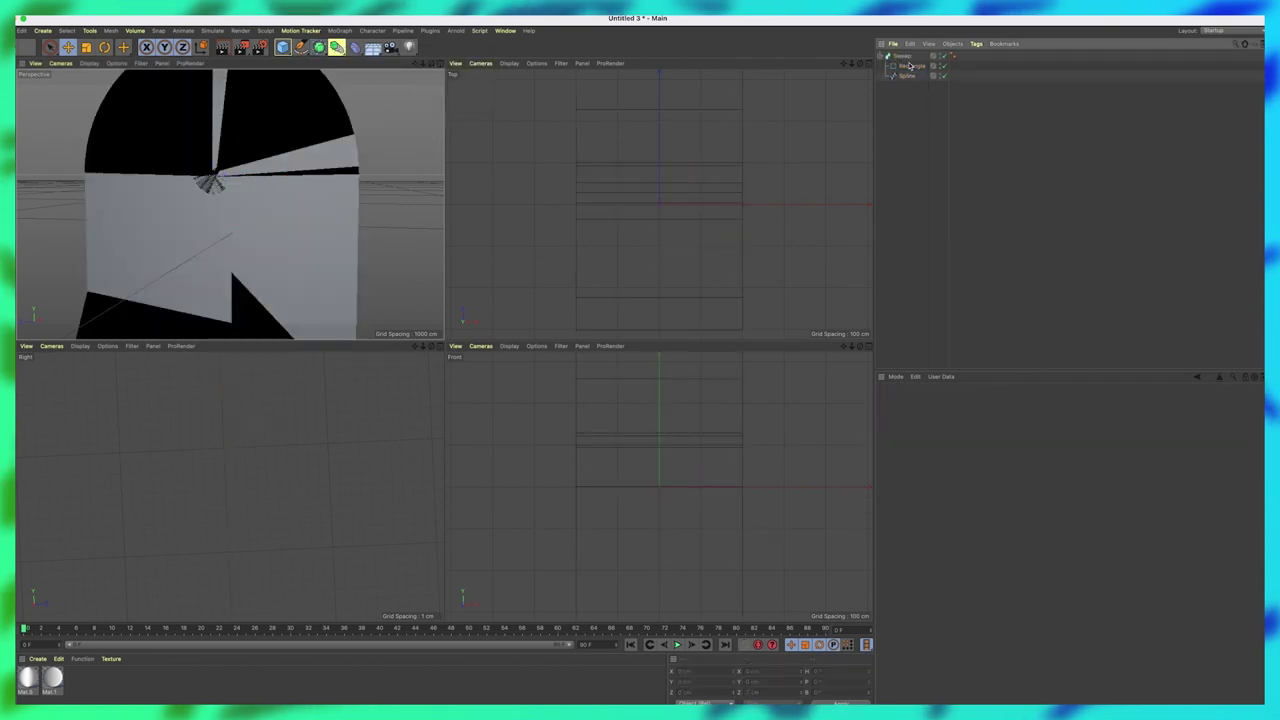
Set the swept rectangle's width to 14 cm and height to 67 cm to form a thin door frame.
{"action": "left_click", "coordinate": [910, 66]}
{"action": "left_click_drag", "start_coordinate": [981, 427], "coordinate": [886, 622]}
{"action": "left_click_drag", "start_coordinate": [981, 440], "coordinate": [897, 609]}
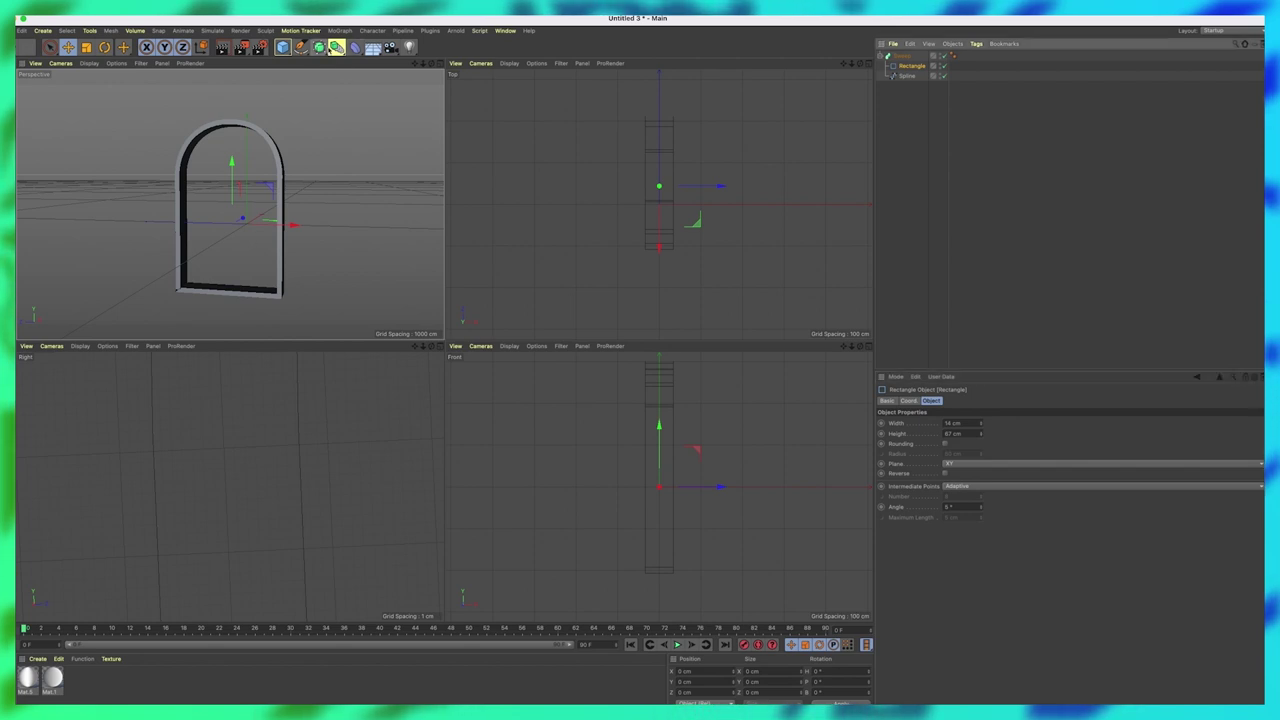
Create a circle spline and place it inside the Sweep between the rectangle and the doorway spline.
{"action": "left_click", "coordinate": [319, 47]}
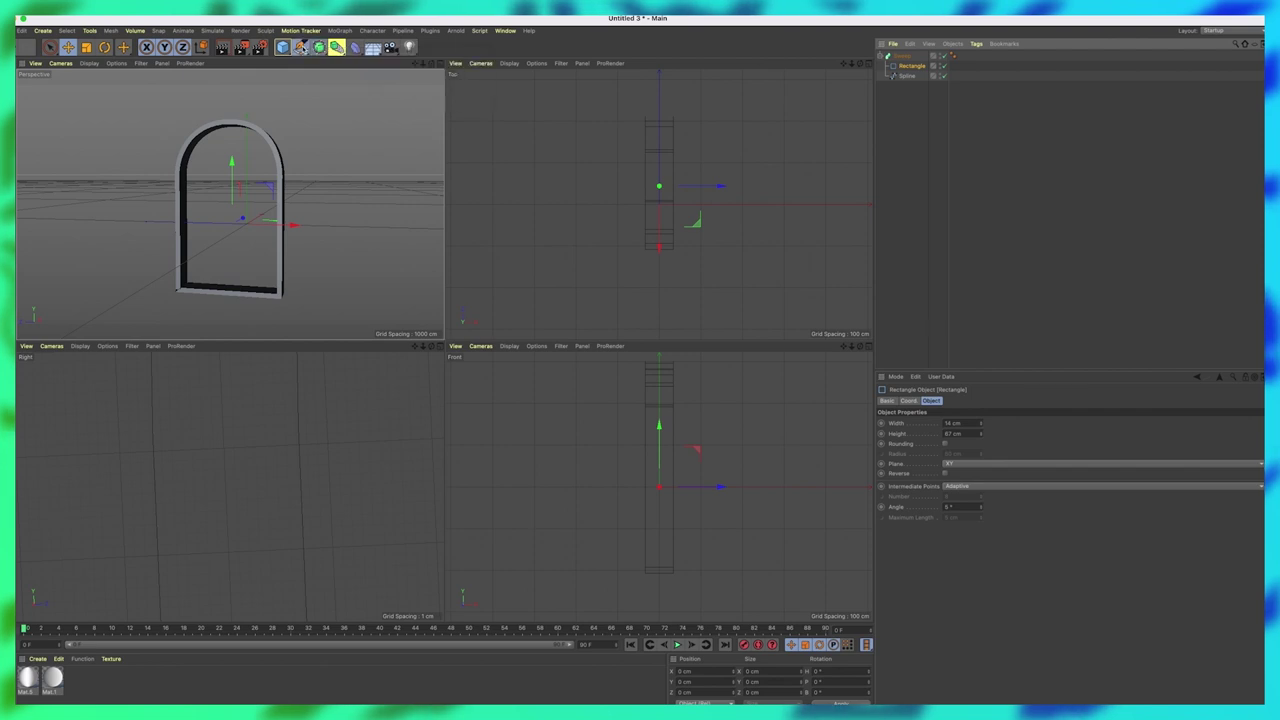
{"action": "left_click", "coordinate": [300, 47]}
{"action": "left_click", "coordinate": [411, 78]}
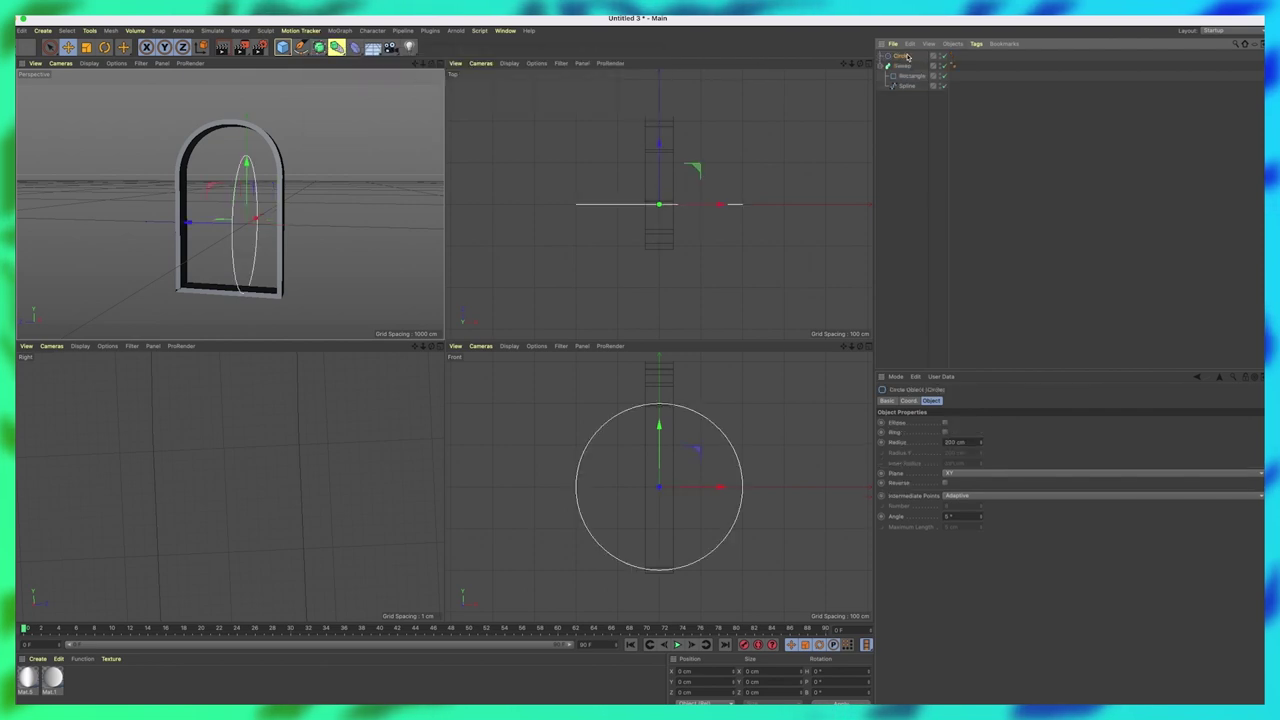
{"action": "left_click_drag", "start_coordinate": [902, 78], "coordinate": [905, 81]}
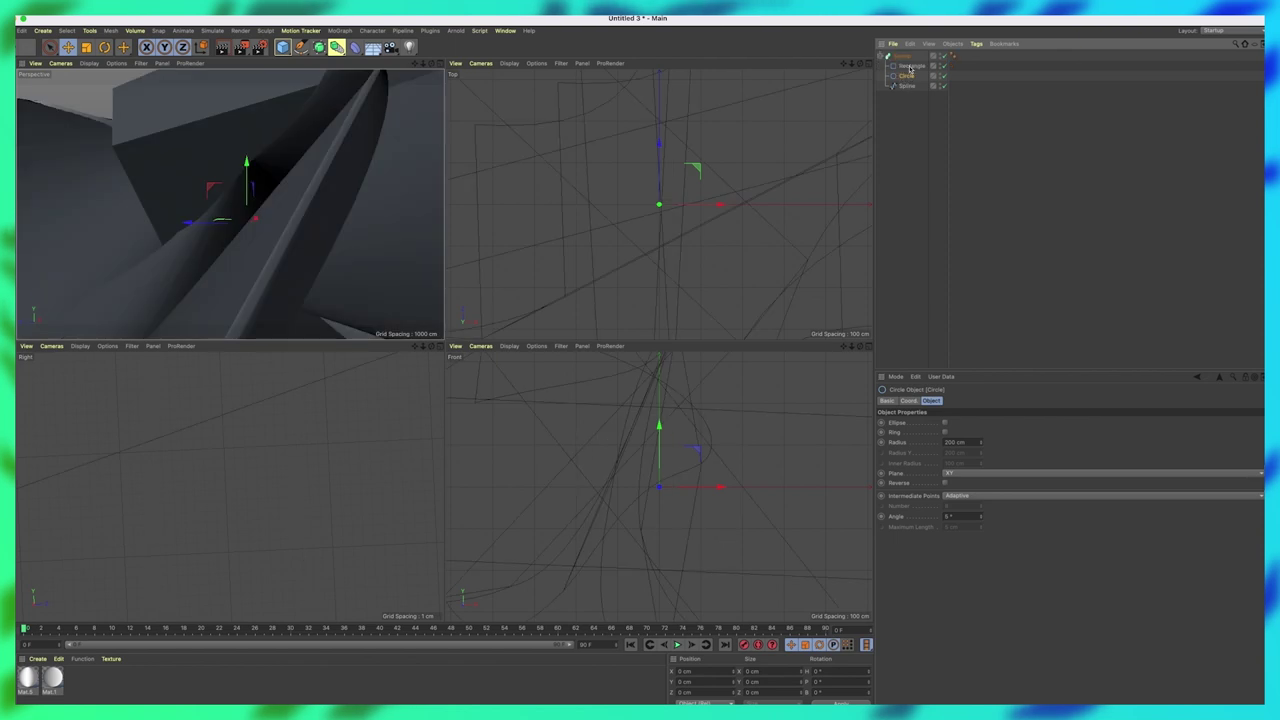
Delete the rectangle from the Sweep so the circle becomes the profile, and reduce the circle's radius.
{"action": "left_click", "coordinate": [910, 67]}
{"action": "key", "text": "Delete"}
{"action": "left_click", "coordinate": [906, 66]}
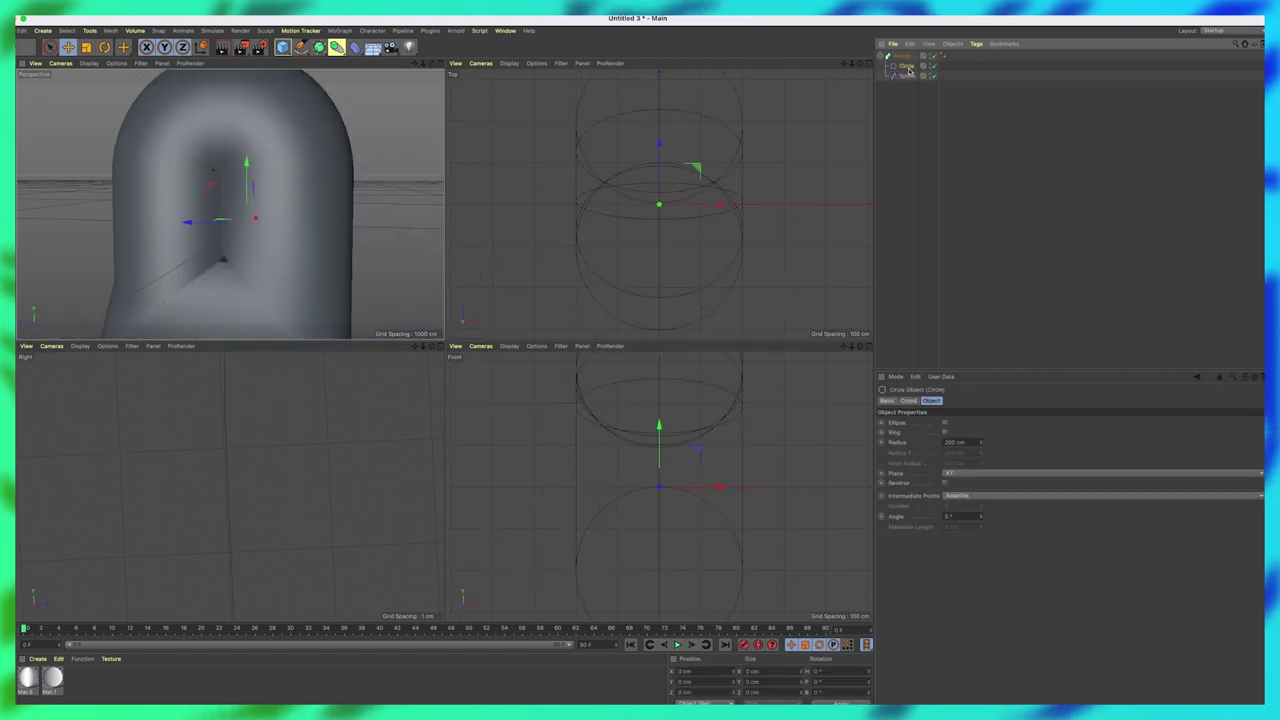
{"action": "left_click_drag", "start_coordinate": [980, 442], "coordinate": [951, 539]}
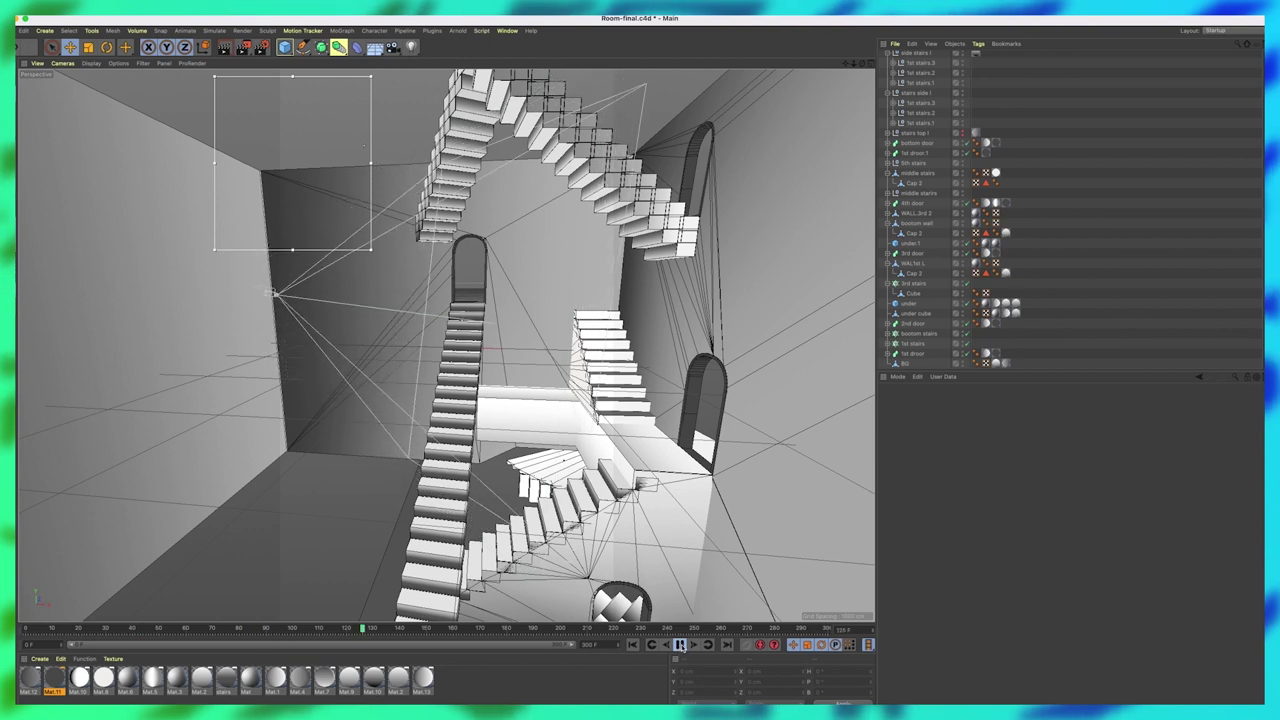
Open the F-Curve timeline for the Room-final scene, enlarge it and examine the camera's position curves.
{"action": "left_click", "coordinate": [507, 30]}
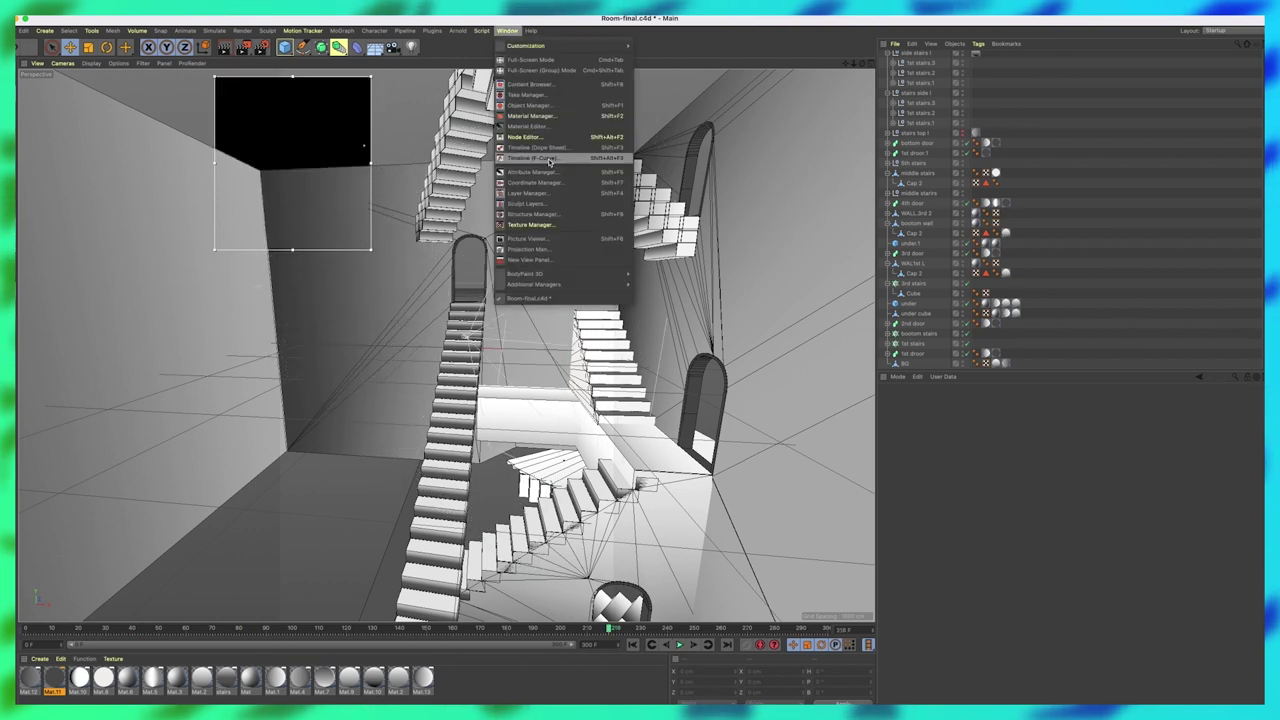
{"action": "left_click", "coordinate": [553, 159]}
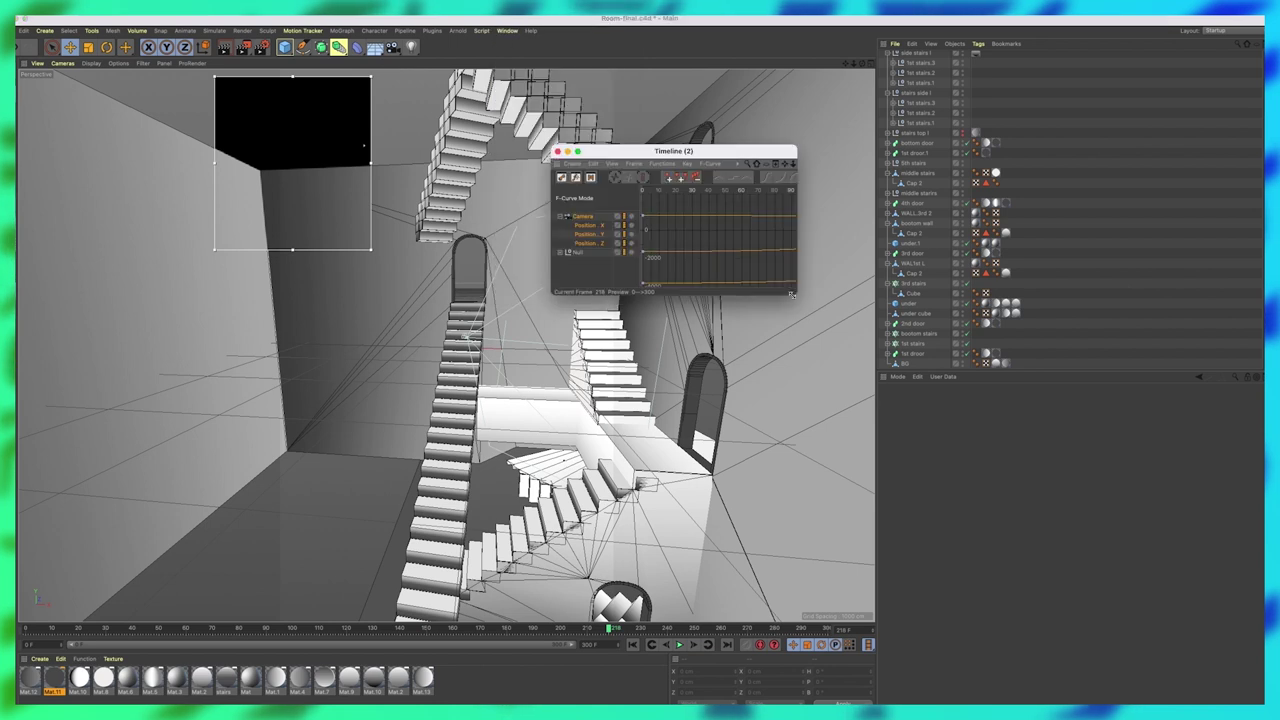
{"action": "left_click_drag", "start_coordinate": [791, 294], "coordinate": [949, 462]}
{"action": "right_click_drag", "start_coordinate": [858, 333], "coordinate": [24, 322], "text": "alt"}
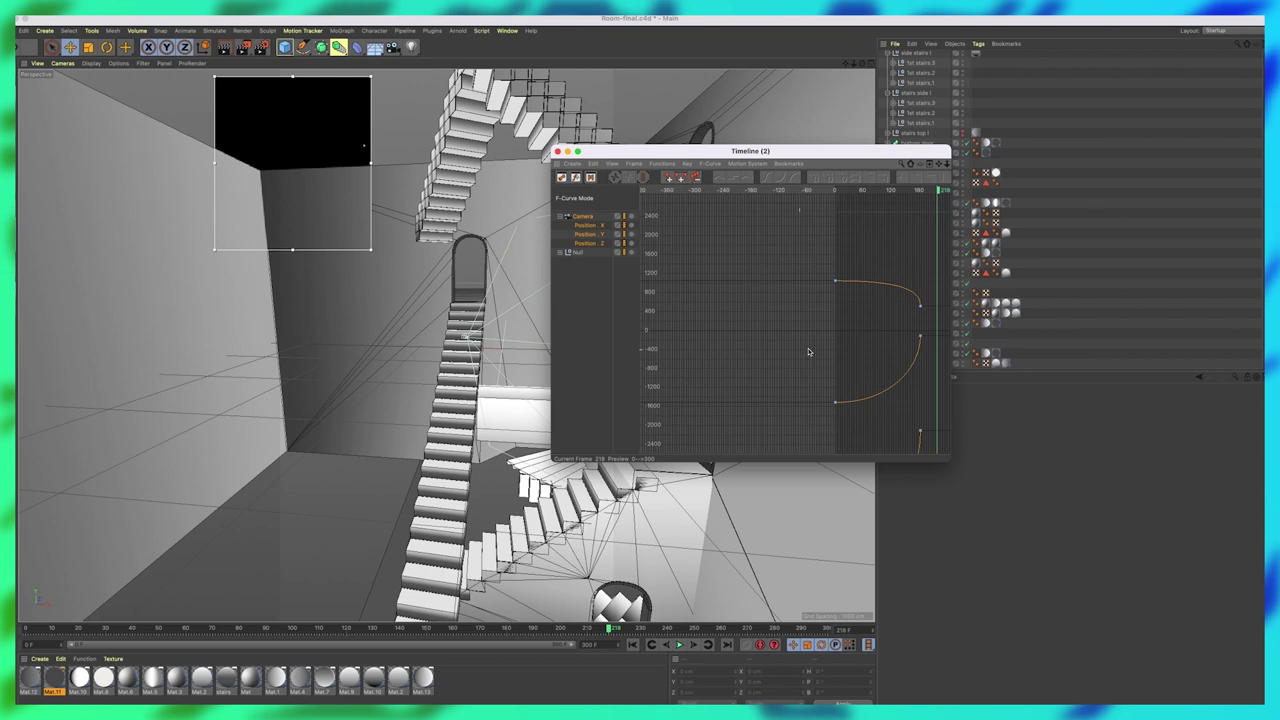
{"action": "middle_click_drag", "start_coordinate": [808, 351], "coordinate": [751, 326], "text": "alt"}
{"action": "right_click_drag", "start_coordinate": [751, 326], "coordinate": [753, 362], "text": "alt"}
{"action": "mouse_move", "coordinate": [754, 194]}
{"action": "left_mouse_down"}
{"action": "mouse_move", "coordinate": [729, 194]}
{"action": "mouse_move", "coordinate": [787, 194]}
{"action": "mouse_move", "coordinate": [805, 214]}
{"action": "mouse_move", "coordinate": [758, 212]}
{"action": "left_mouse_up"}
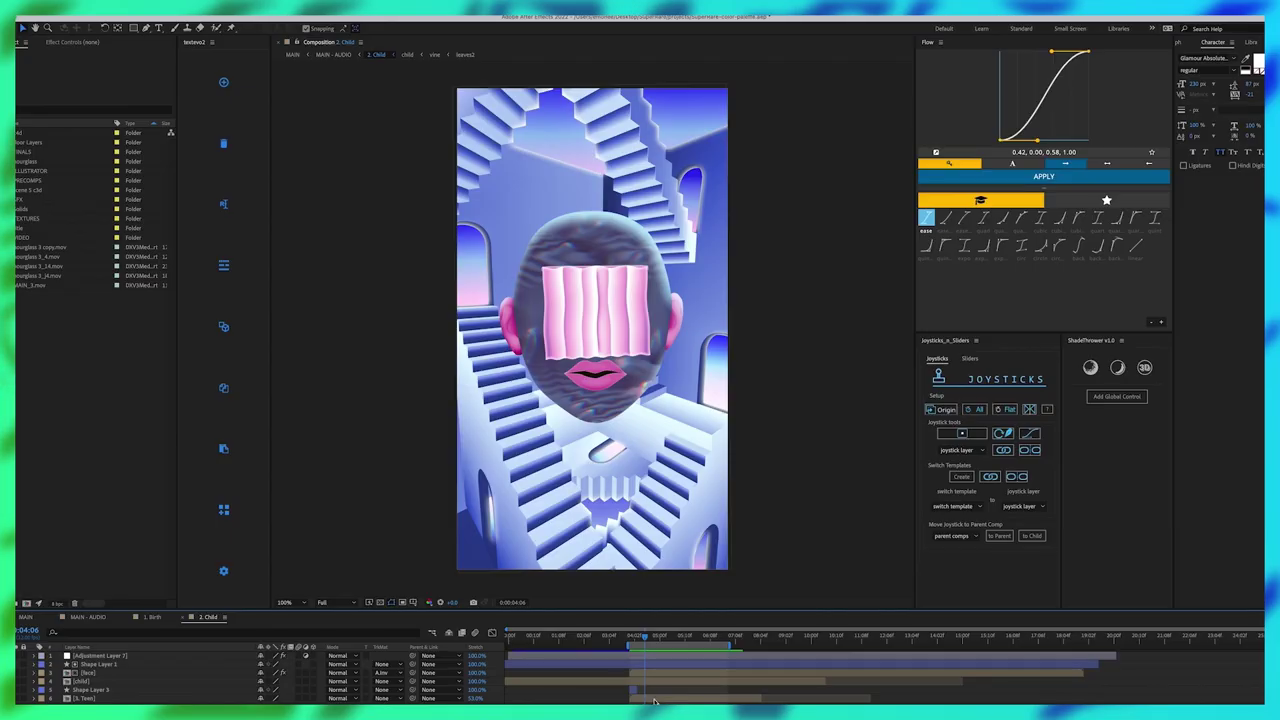
Switch to After Effects, open the 3. Teen precomposition and preview its animation by playing and scrubbing through it.
{"action": "left_click", "coordinate": [654, 699]}
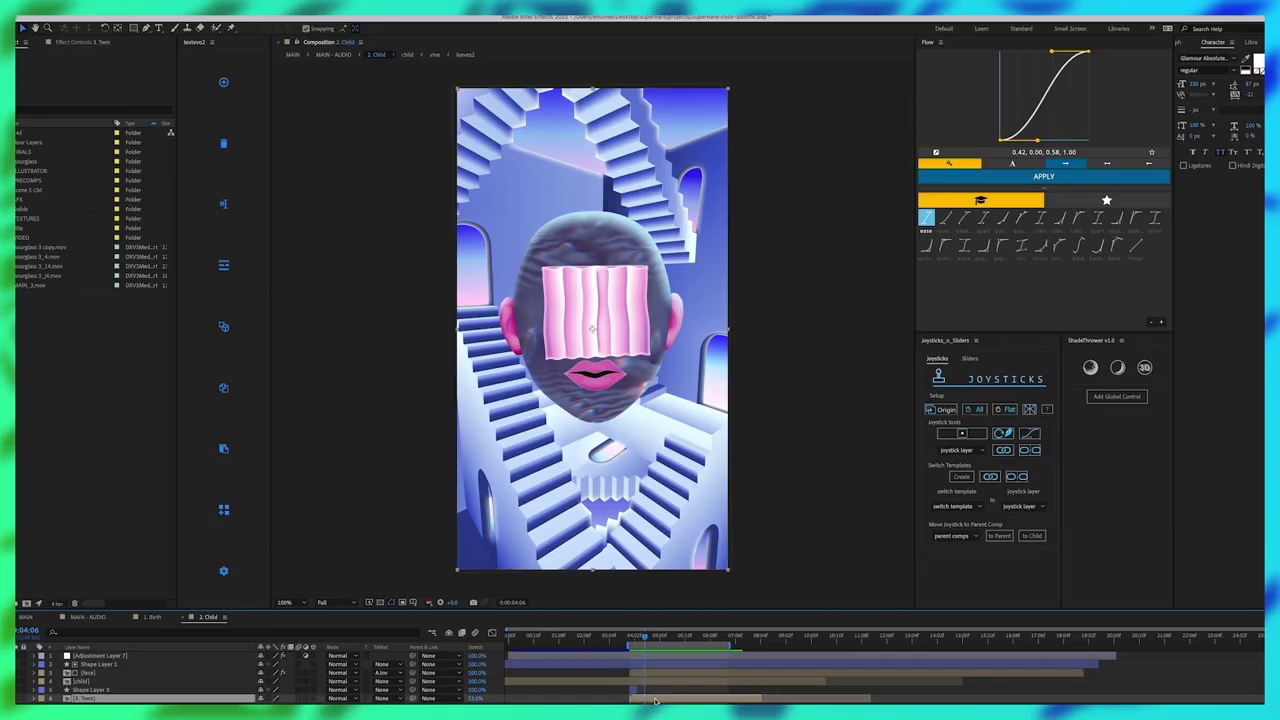
{"action": "double_click", "coordinate": [656, 701]}
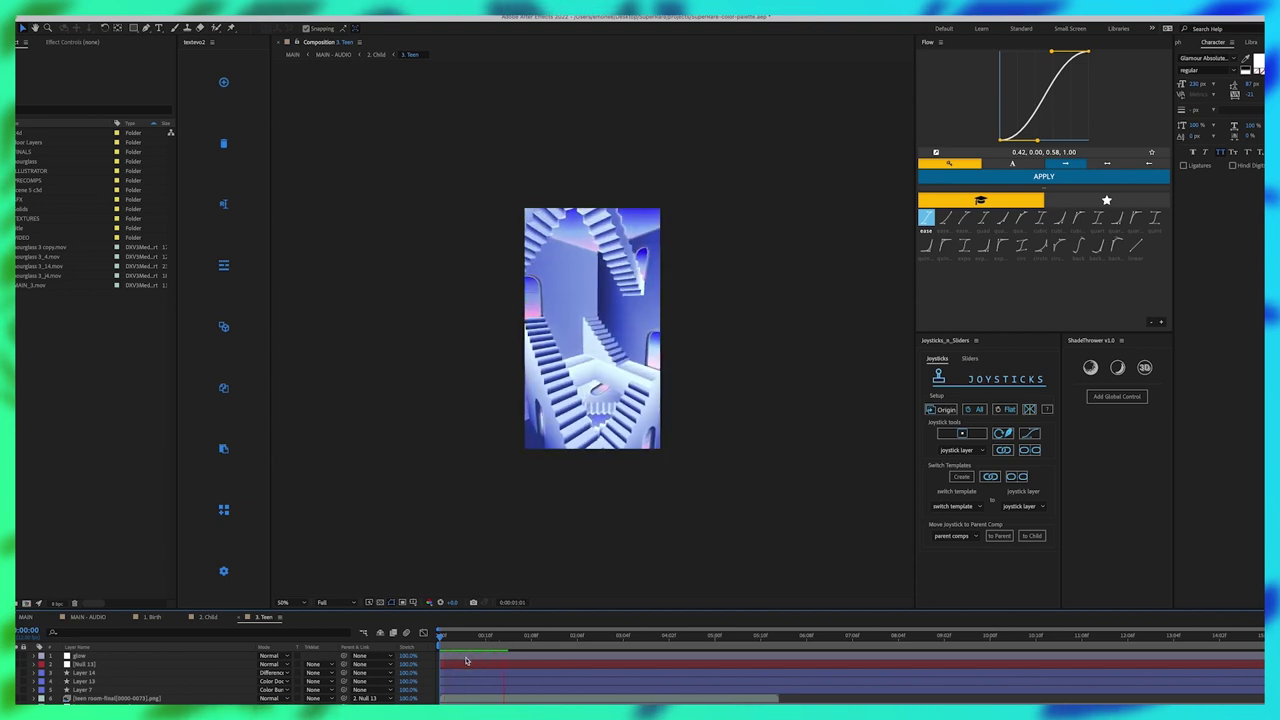
{"action": "key", "text": "space"}
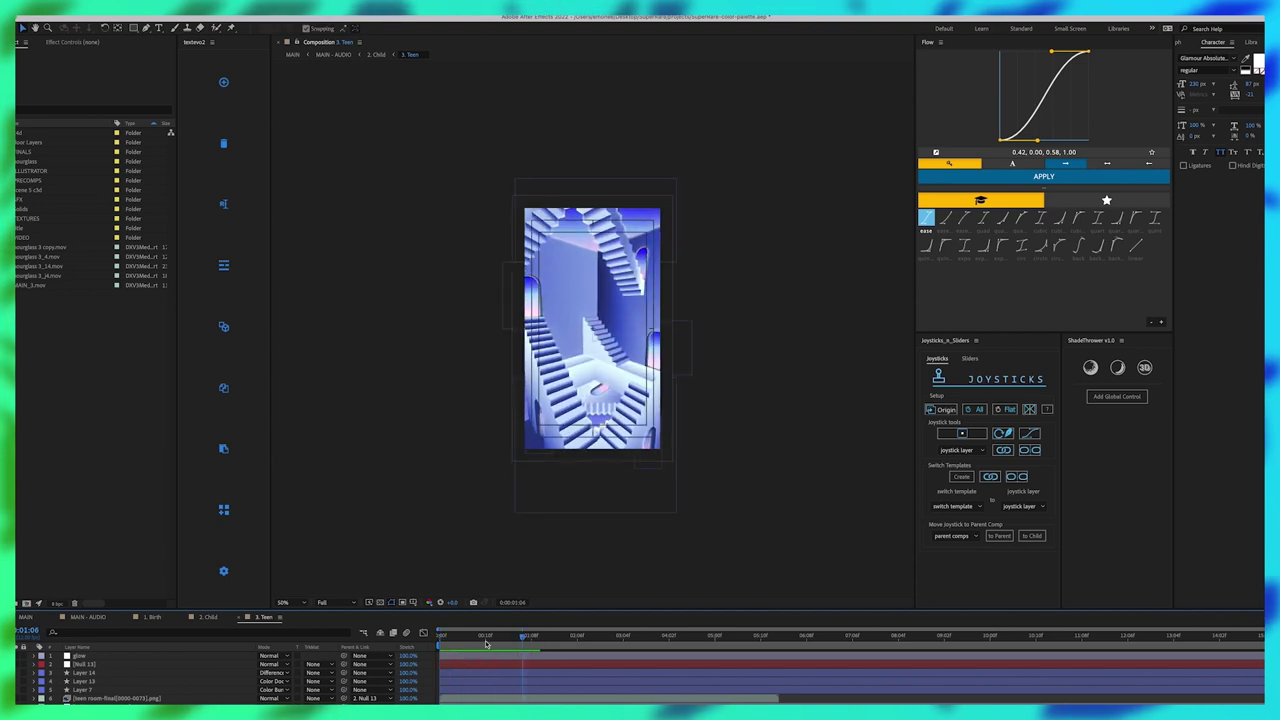
{"action": "left_click_drag", "start_coordinate": [483, 637], "coordinate": [410, 645]}
{"action": "key", "text": "space"}
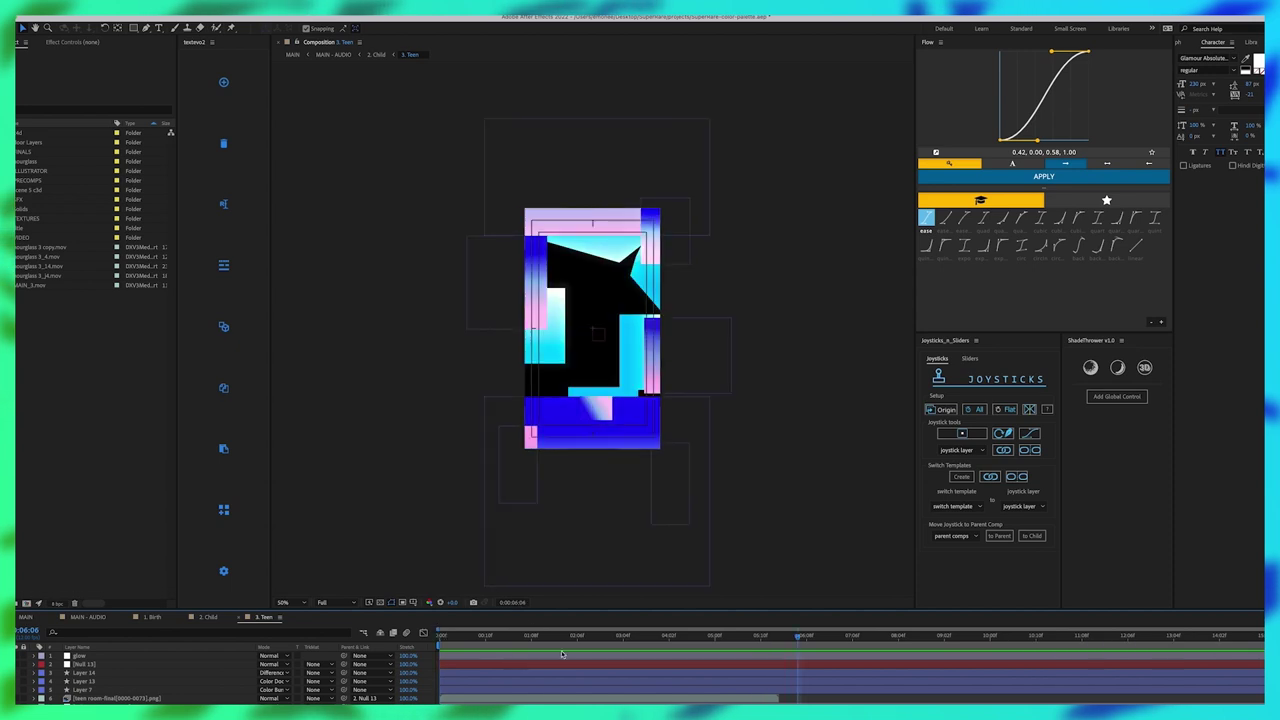
{"action": "left_click_drag", "start_coordinate": [757, 635], "coordinate": [816, 649]}
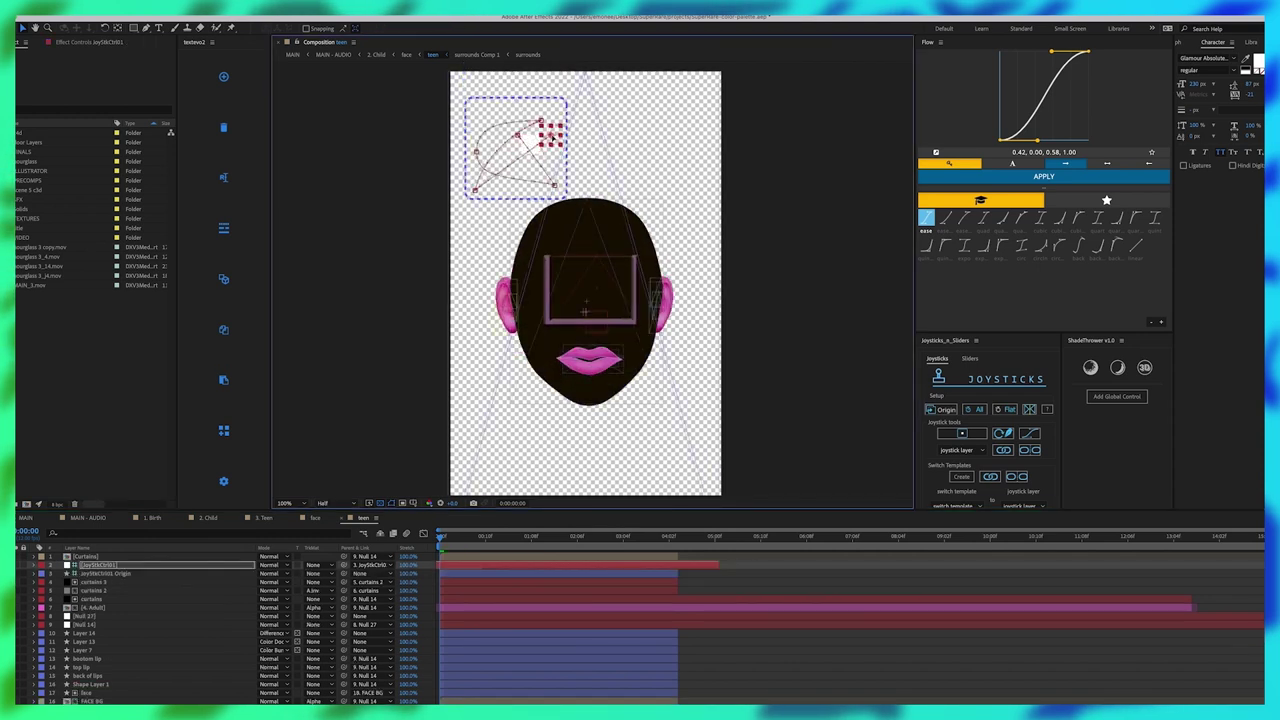
Move the JoyStkCtrl01 controller across its range to turn the face in the teen composition.
{"action": "left_click_drag", "start_coordinate": [553, 110], "coordinate": [474, 110]}
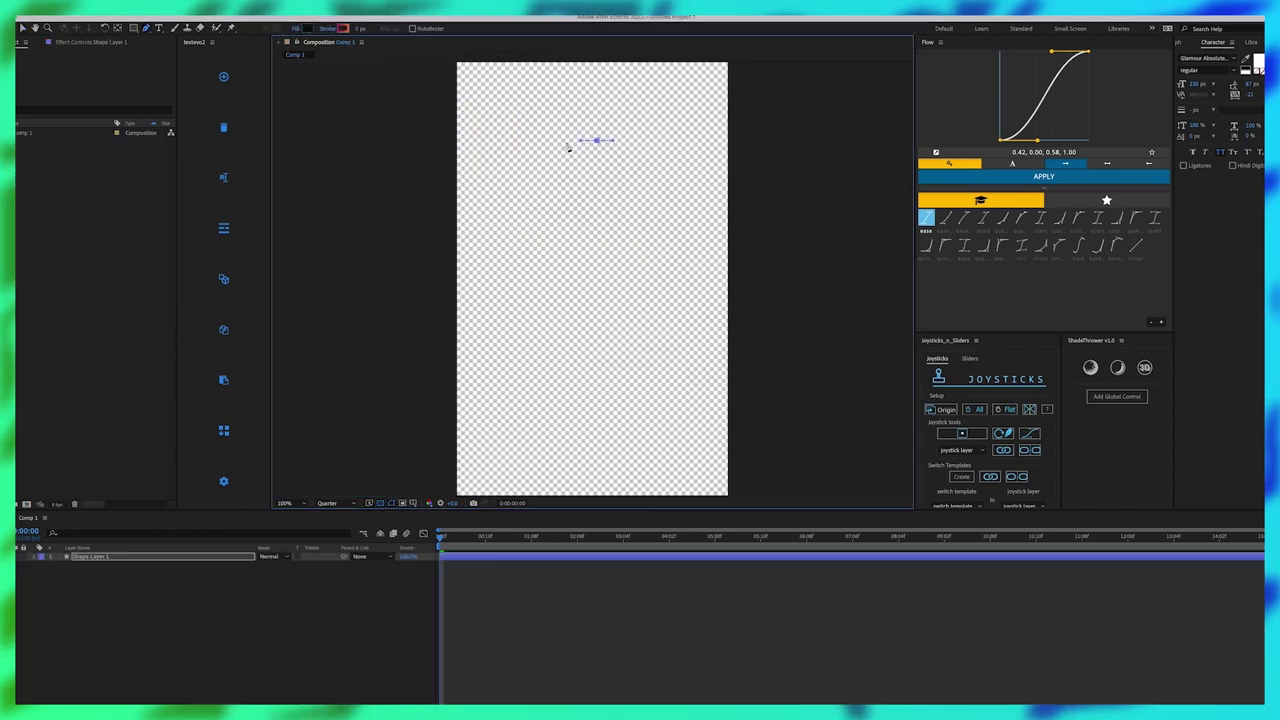
Shape the elongated oval head with the Pen tool in the upper part of Comp 1.
{"action": "left_click_drag", "start_coordinate": [634, 191], "coordinate": [592, 335]}
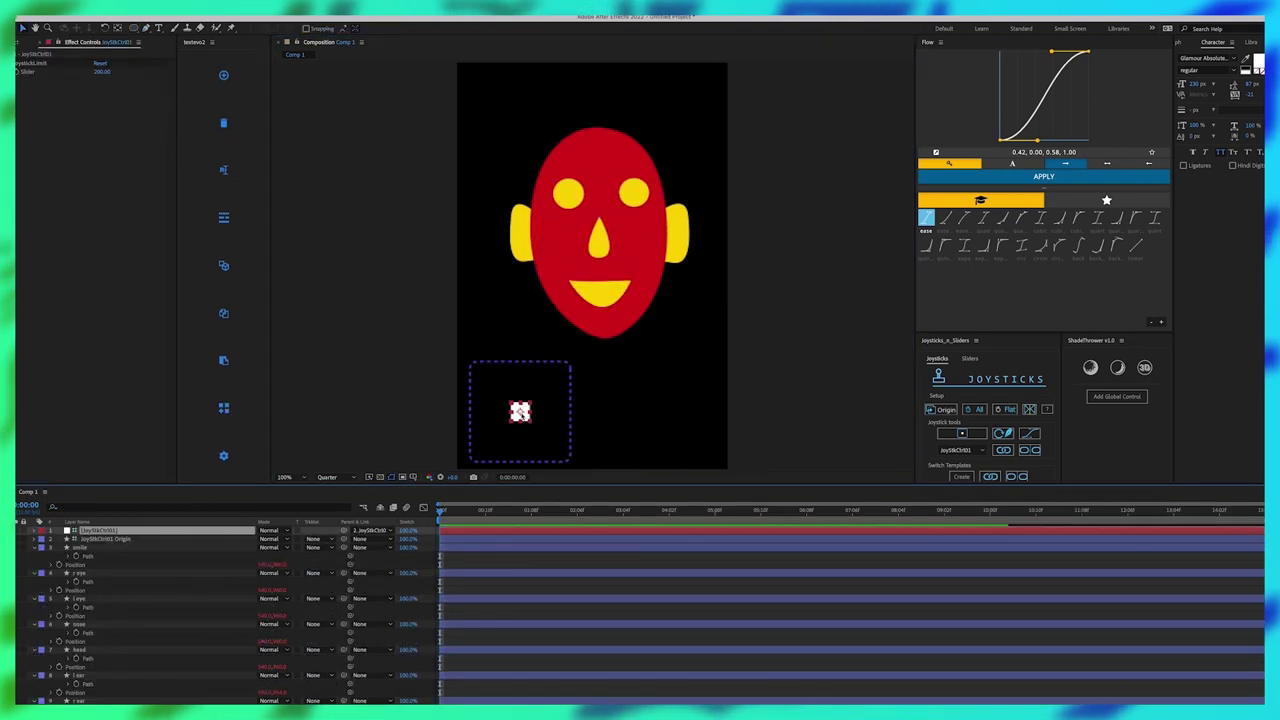
Move the JoyStkCtrl01 controller sideways and up and down across its range to test the red and yellow face rig in Comp 1.
{"action": "left_click_drag", "start_coordinate": [506, 433], "coordinate": [560, 437]}
{"action": "left_click_drag", "start_coordinate": [562, 393], "coordinate": [493, 383]}
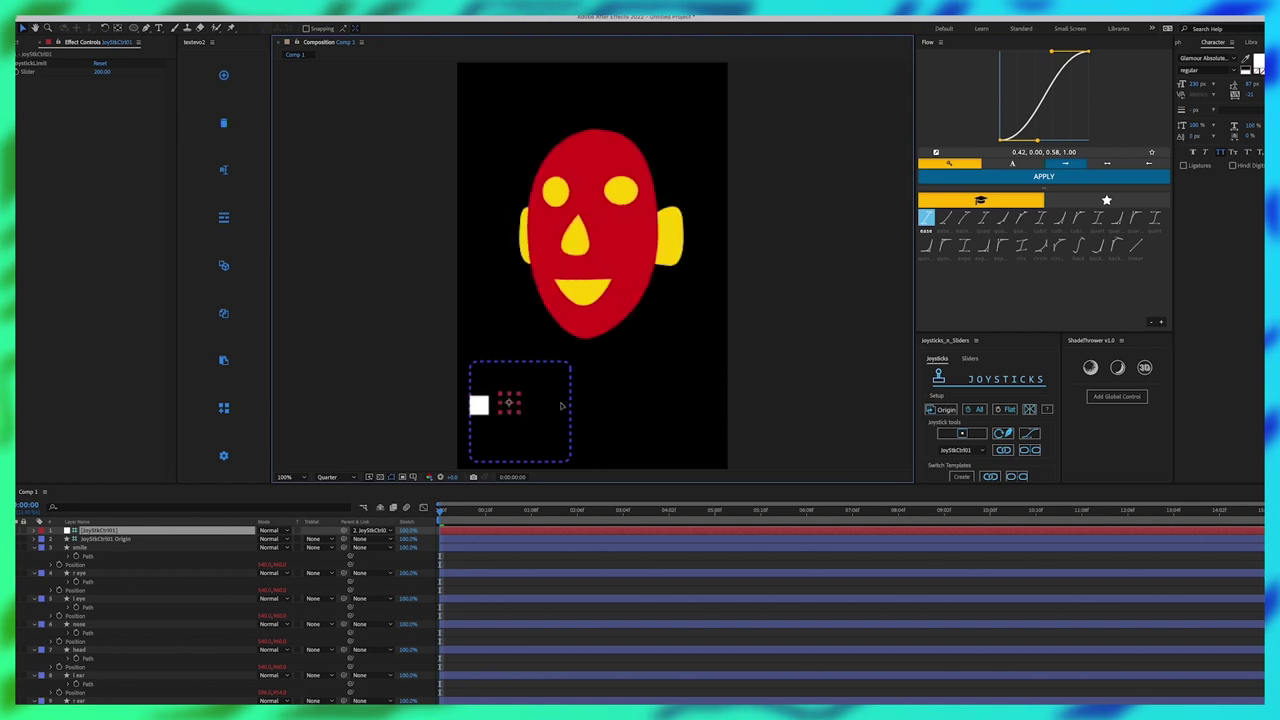
{"action": "left_click_drag", "start_coordinate": [512, 408], "coordinate": [528, 448]}
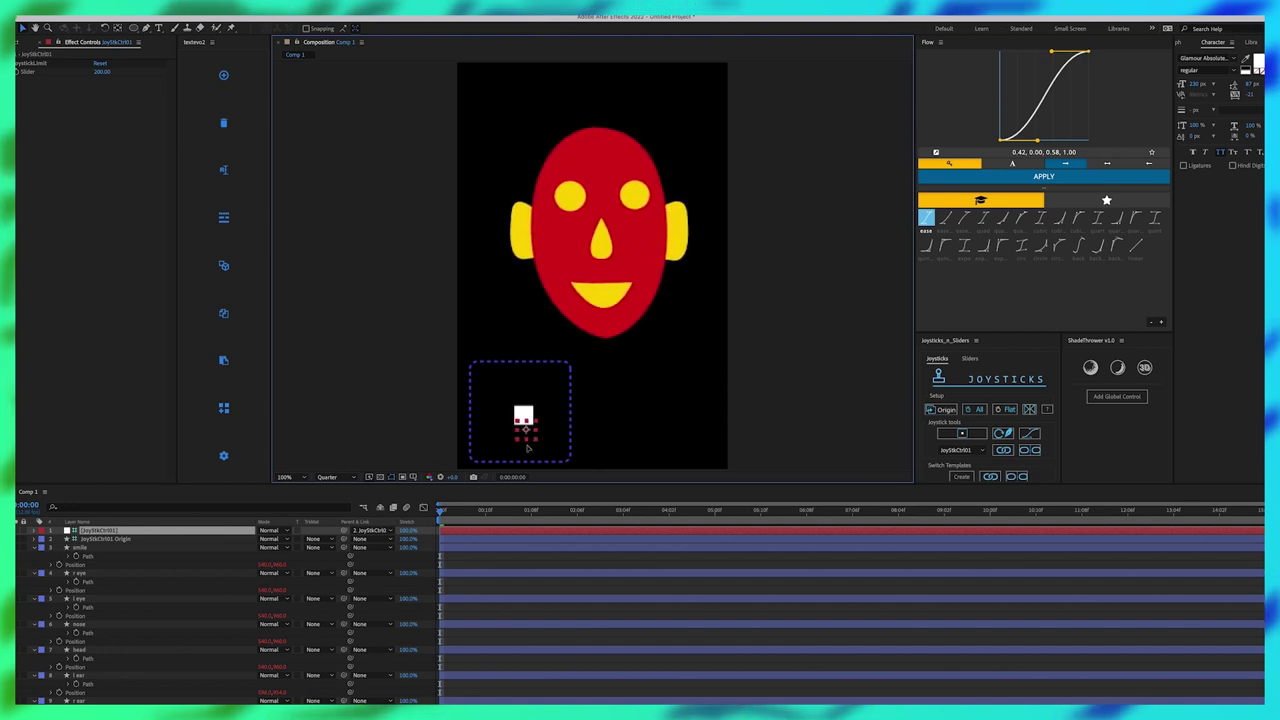
{"action": "left_click_drag", "start_coordinate": [525, 402], "coordinate": [522, 440]}
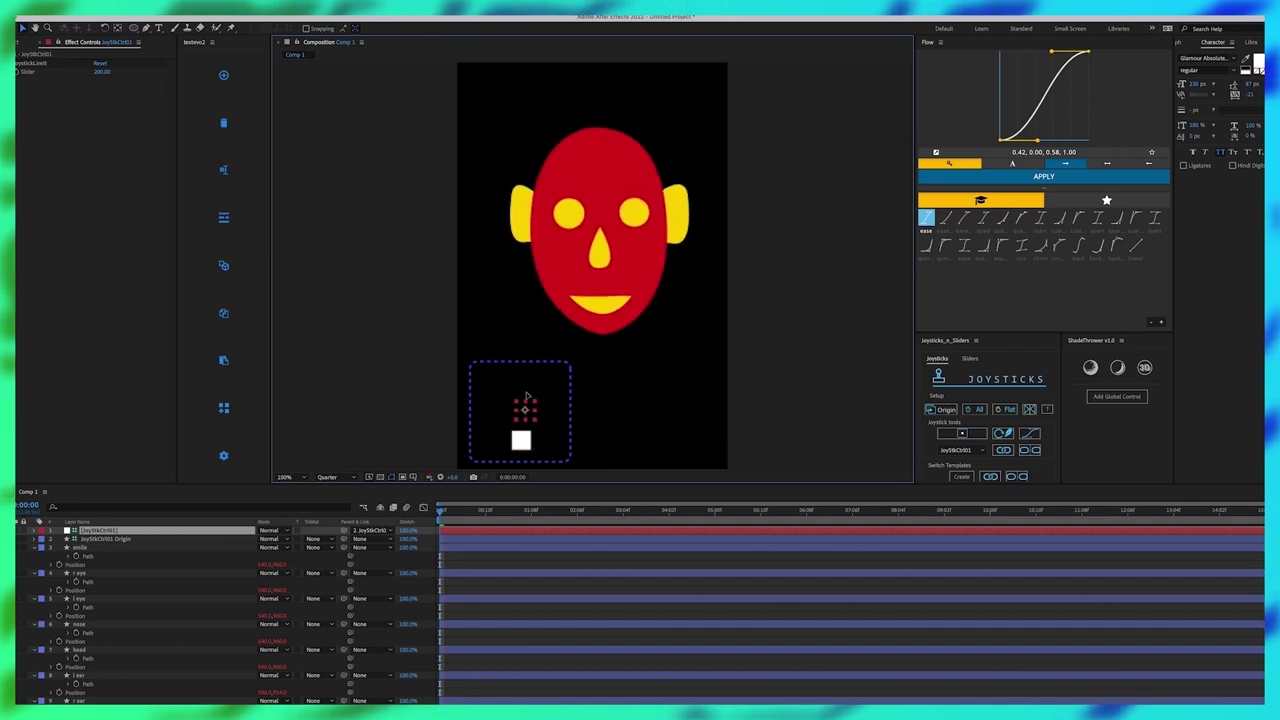
{"action": "left_click", "coordinate": [527, 396]}
{"action": "left_click", "coordinate": [527, 390]}
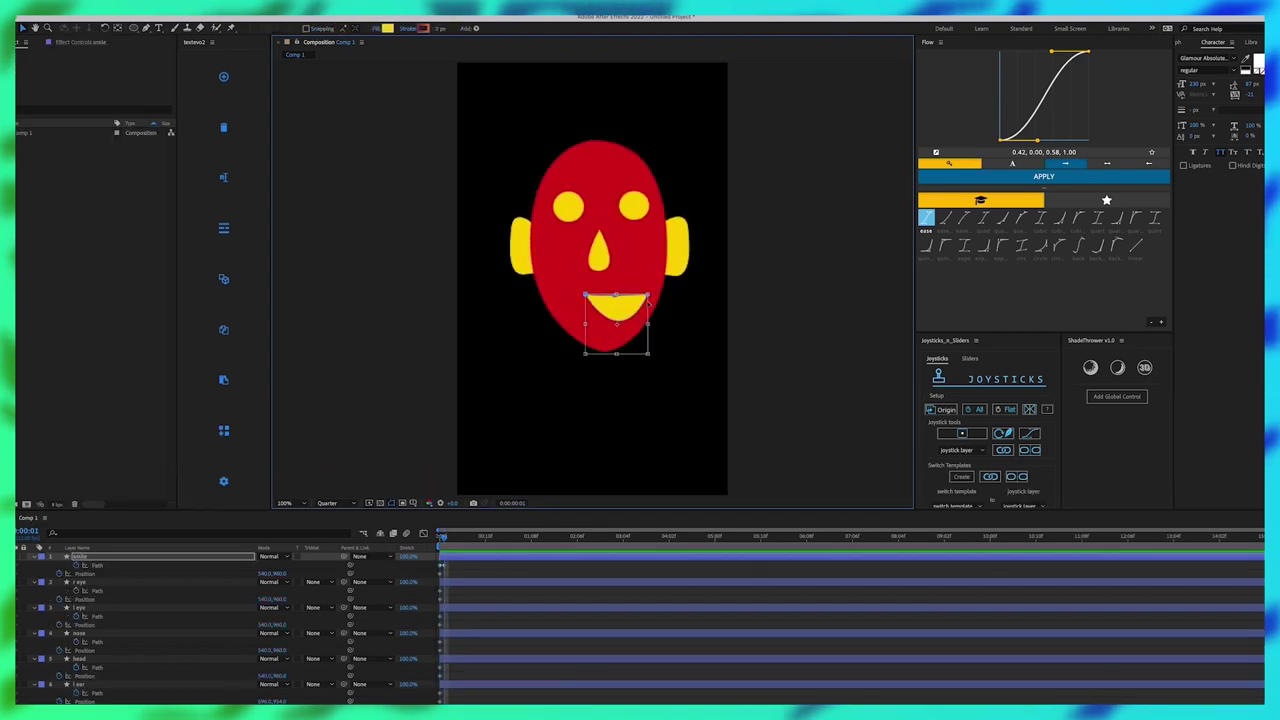
At frame 1, shift the positions of the eyes and nose to the right to start the right-turned pose.
{"action": "left_click", "coordinate": [17, 573]}
{"action": "left_click_drag", "start_coordinate": [264, 599], "coordinate": [308, 625]}
{"action": "left_click_drag", "start_coordinate": [264, 650], "coordinate": [352, 650]}
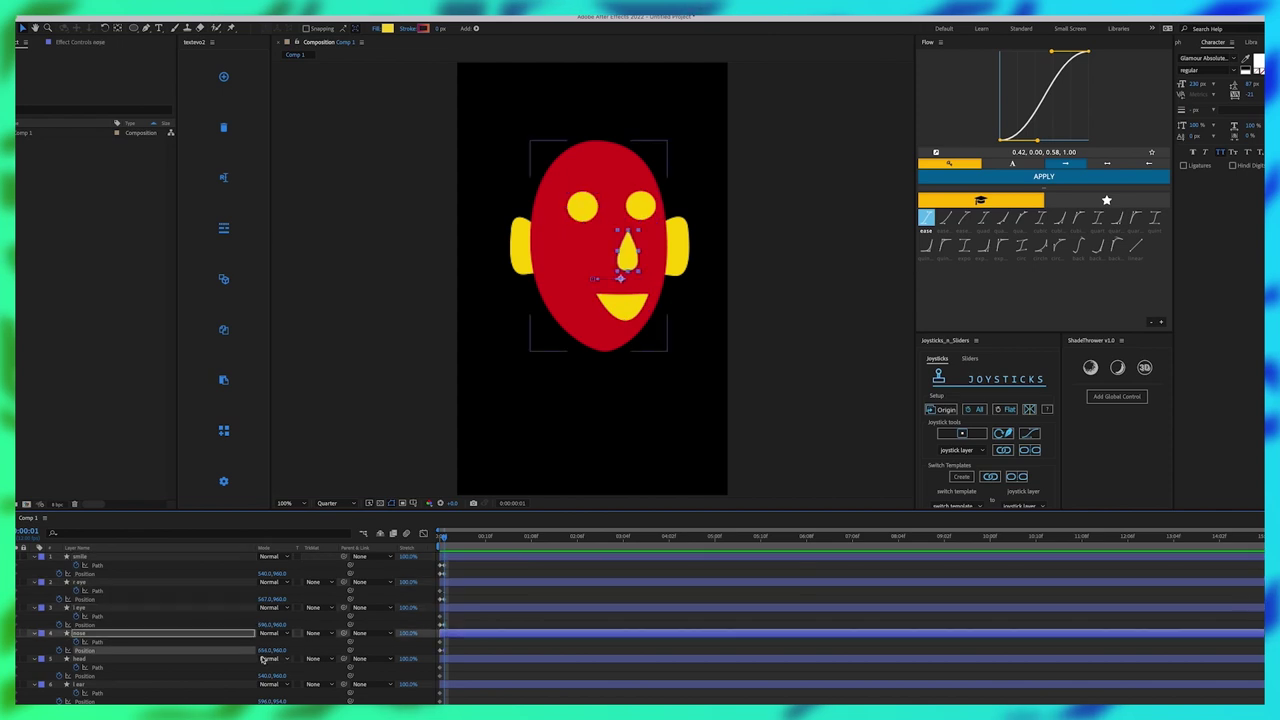
Reshape the head and nose paths at frame 1 so the face outline follows the right turn.
{"action": "left_click", "coordinate": [97, 667]}
{"action": "left_click_drag", "start_coordinate": [531, 246], "coordinate": [541, 246]}
{"action": "left_click", "coordinate": [97, 642]}
{"action": "left_click_drag", "start_coordinate": [650, 272], "coordinate": [672, 279]}
{"action": "key", "text": "ctrl+Up"}
{"action": "key", "text": "ctrl+Up"}
{"action": "key", "text": "ctrl+Down"}
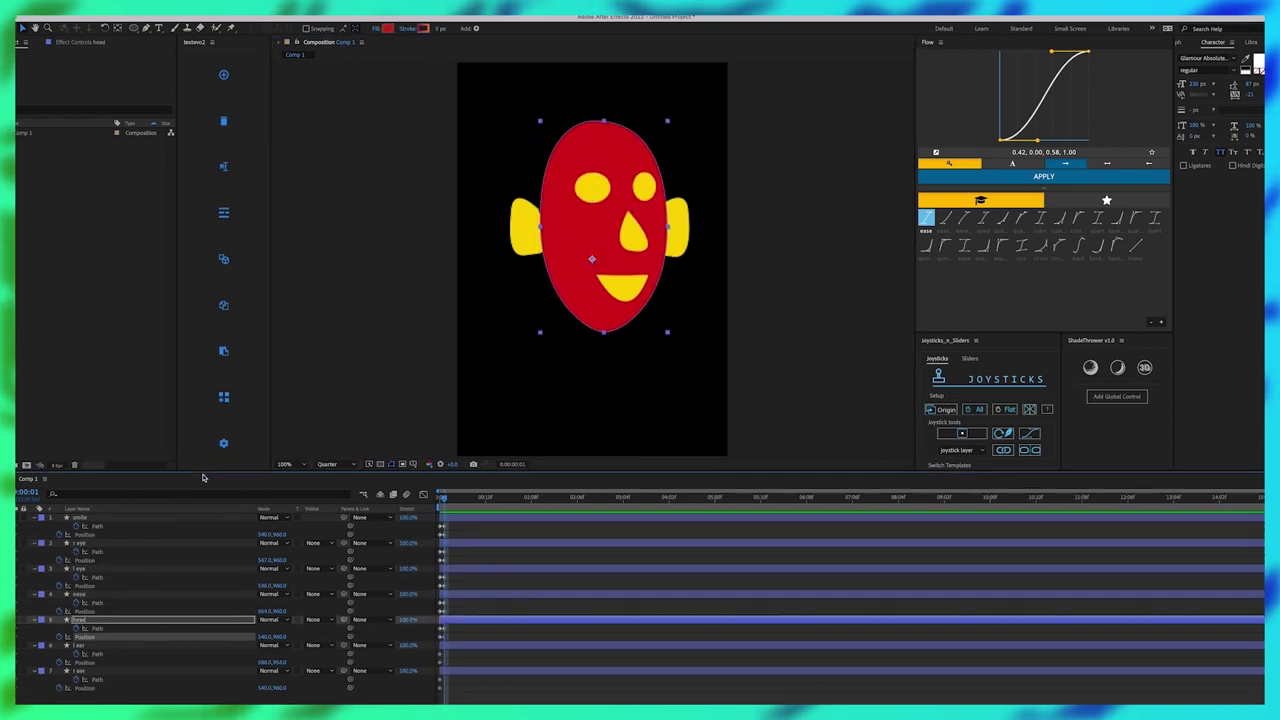
{"action": "key", "text": "ctrl+Down"}
{"action": "key", "text": "ctrl+Down"}
Build the left-turned pose at frame 2 by shifting the smile and facial features left and reshaping the head path.
{"action": "key", "text": "super+Up"}
{"action": "key", "text": "super+a"}
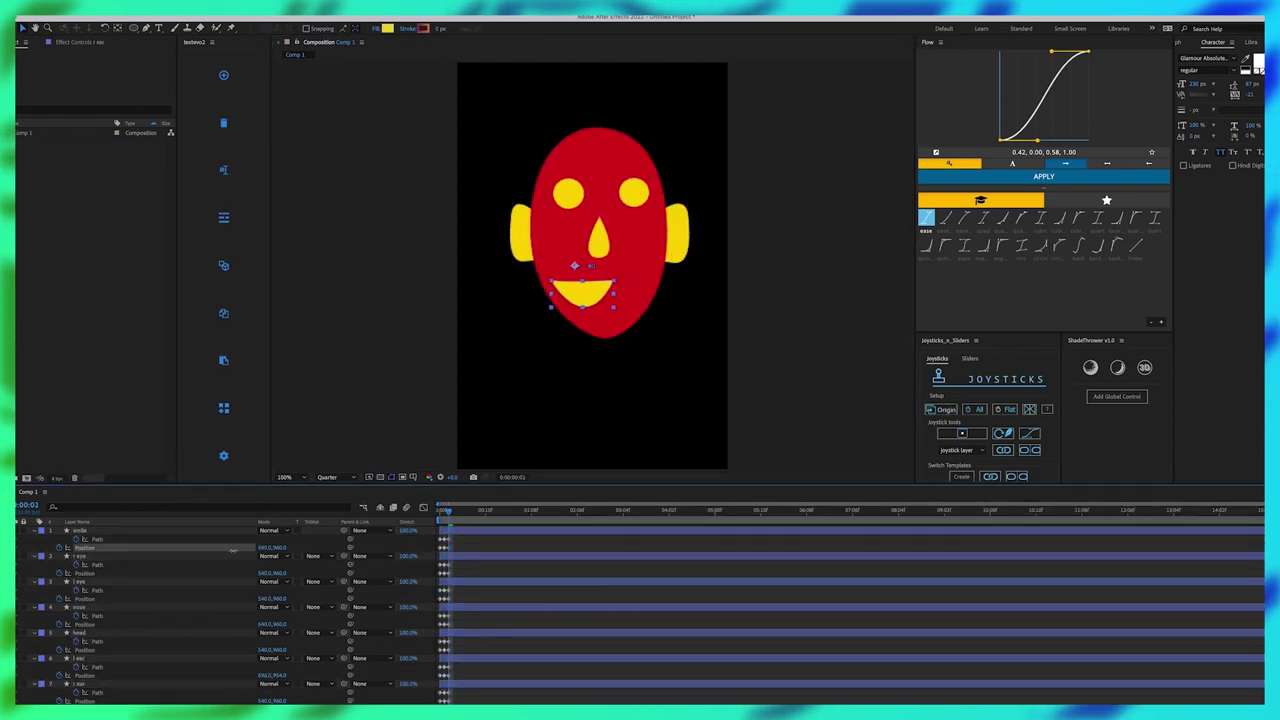
{"action": "left_click_drag", "start_coordinate": [266, 548], "coordinate": [255, 549]}
{"action": "key", "text": "ctrl+Down"}
{"action": "key", "text": "ctrl+Down"}
{"action": "key", "text": "ctrl+Down"}
{"action": "key", "text": "ctrl+Down"}
{"action": "key", "text": "ctrl+Down"}
{"action": "key", "text": "ctrl+Down"}
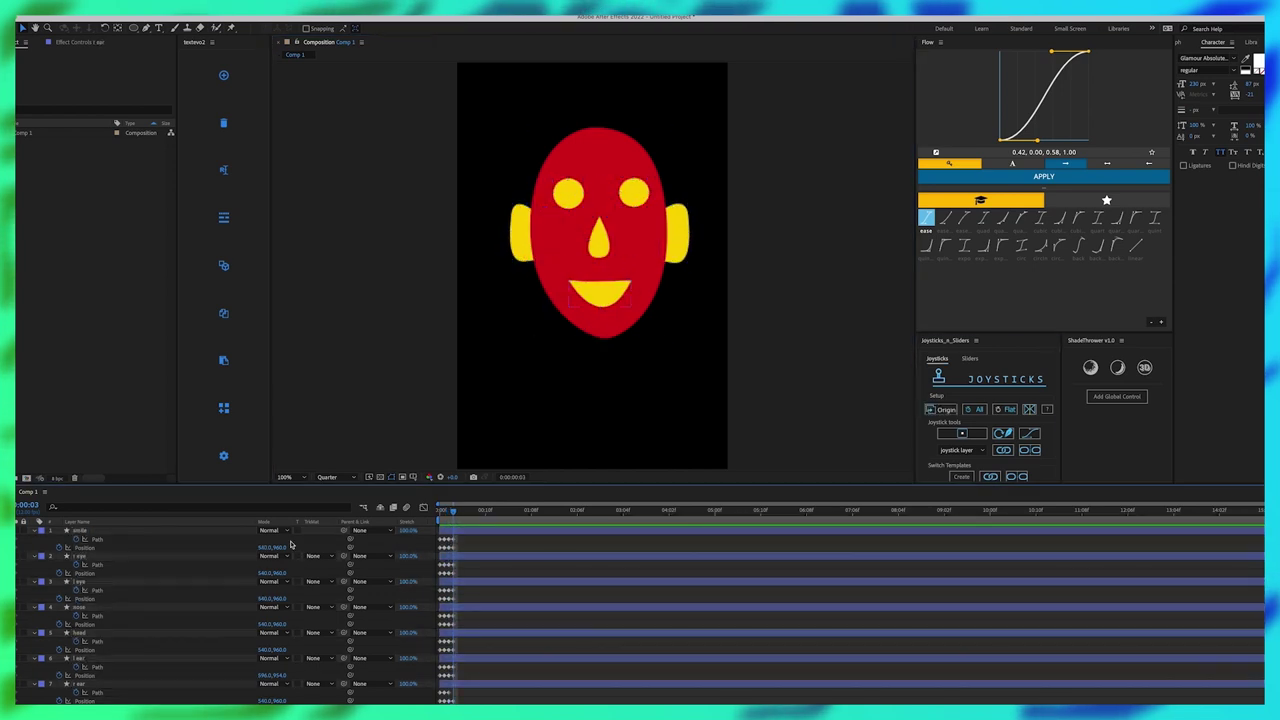
{"action": "key", "text": "super+Down"}
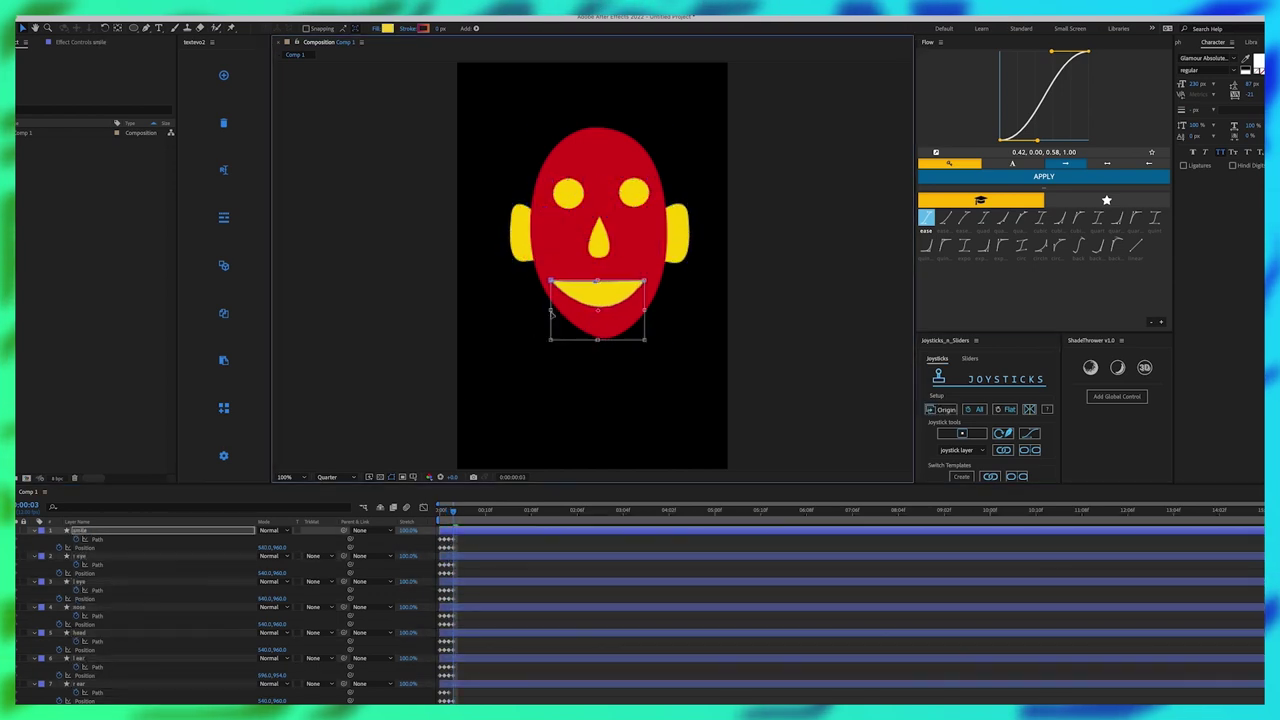
{"action": "left_click_drag", "start_coordinate": [280, 549], "coordinate": [292, 549]}
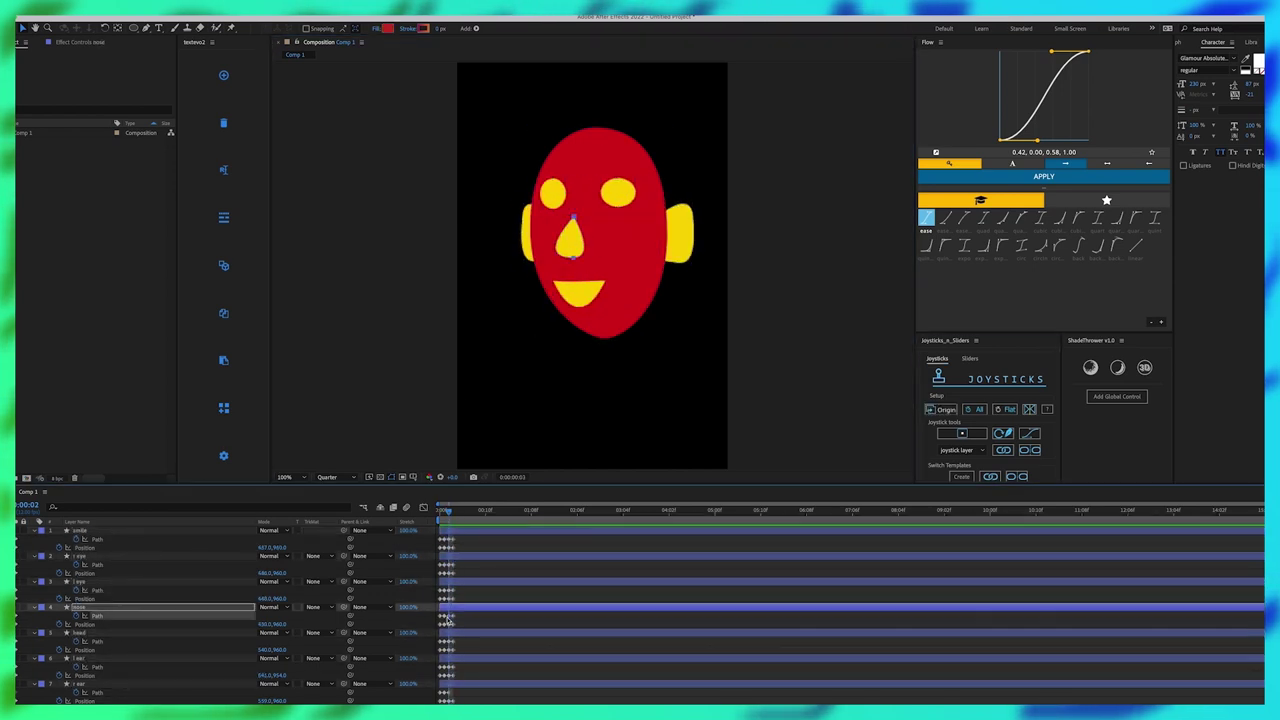
{"action": "left_click", "coordinate": [448, 641]}
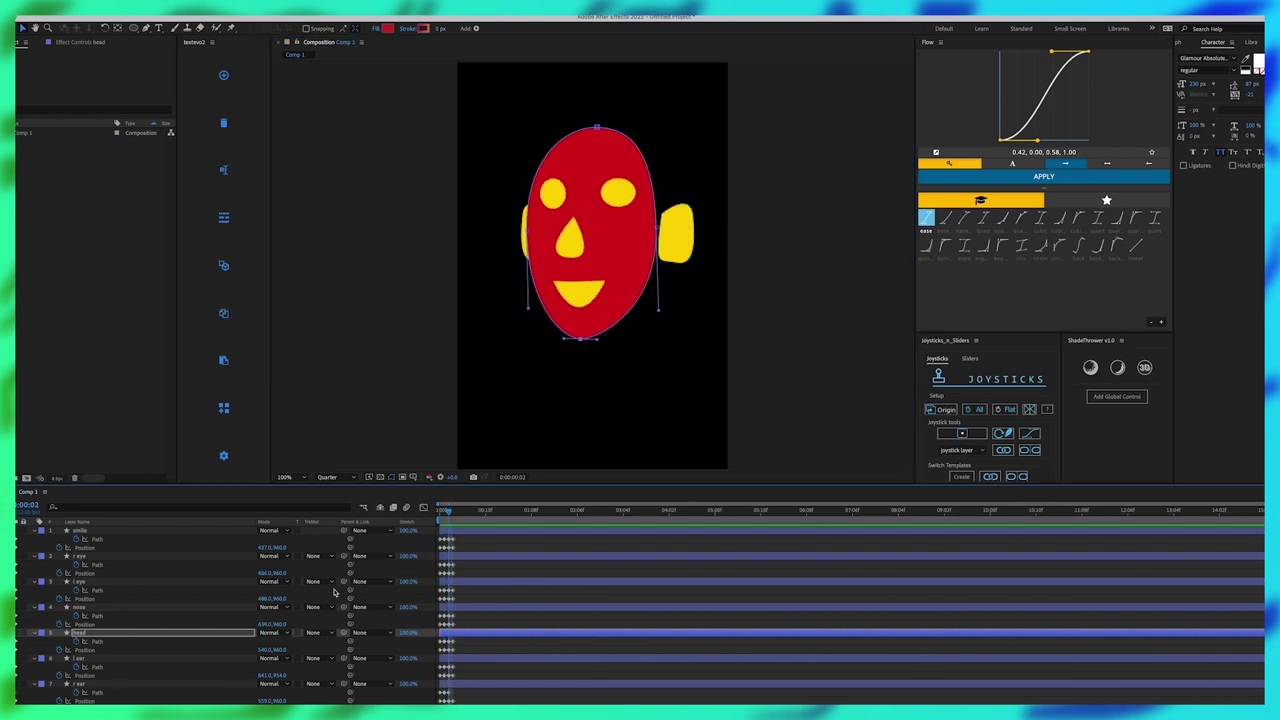
Build the look-up pose at frame 3 by raising the nose and eyes and pulling the top point of the head path down.
{"action": "left_click_drag", "start_coordinate": [282, 624], "coordinate": [262, 624]}
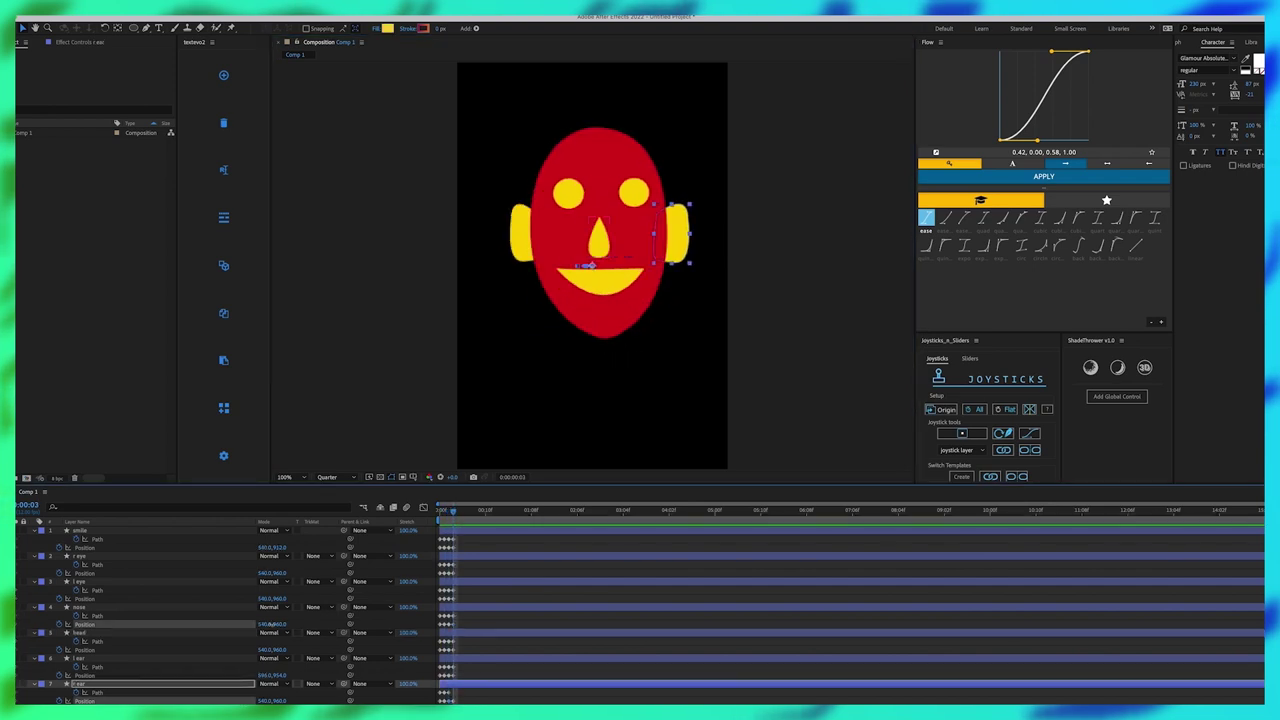
{"action": "key", "text": "g"}
{"action": "left_click", "coordinate": [80, 581]}
{"action": "left_click", "coordinate": [80, 556], "text": "shift"}
{"action": "left_click", "coordinate": [80, 632]}
{"action": "left_click_drag", "start_coordinate": [598, 128], "coordinate": [597, 146]}
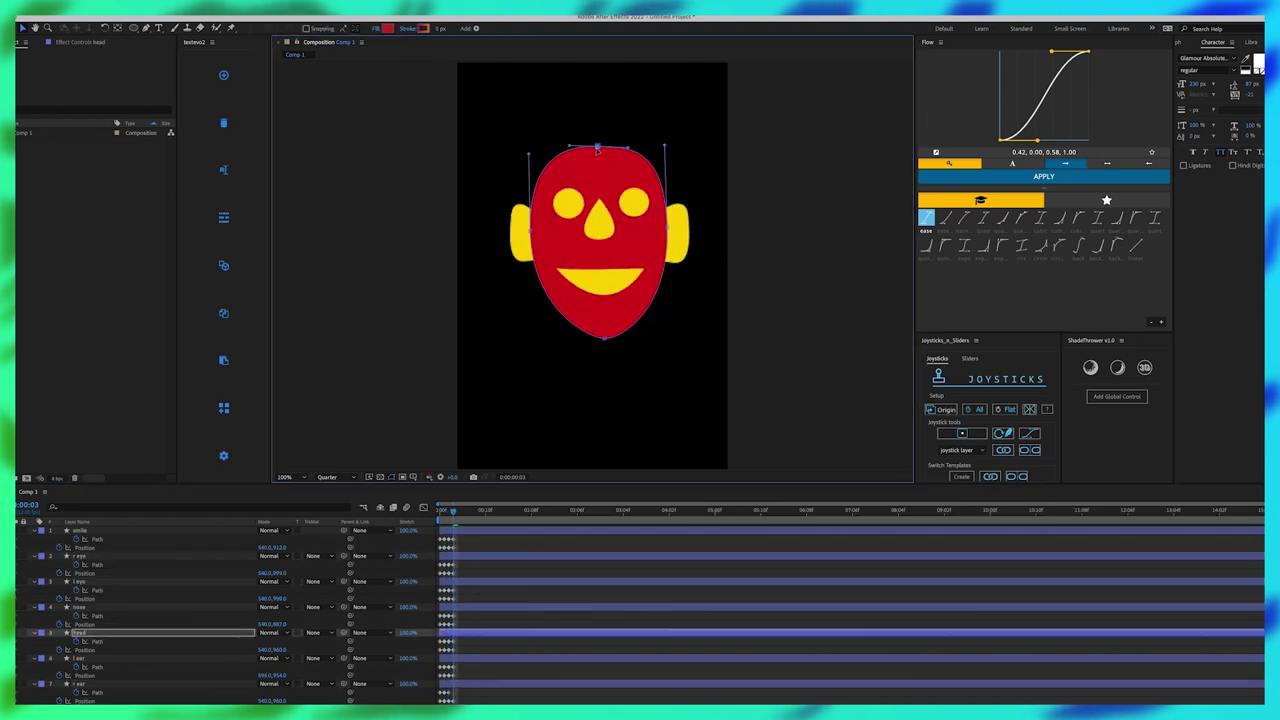
{"action": "left_click_drag", "start_coordinate": [281, 573], "coordinate": [229, 574]}
Lower both ears at frame 3 to complete the look-up pose.
{"action": "left_click", "coordinate": [80, 658]}
{"action": "left_click", "coordinate": [80, 683], "text": "shift"}
{"action": "left_click_drag", "start_coordinate": [276, 675], "coordinate": [335, 667]}
Paste the neutral pose's path and position keyframes onto all face layers at frame 4.
{"action": "key", "text": "super+shift+a"}
{"action": "key", "text": "Page_Down"}
{"action": "key", "text": "super+v"}
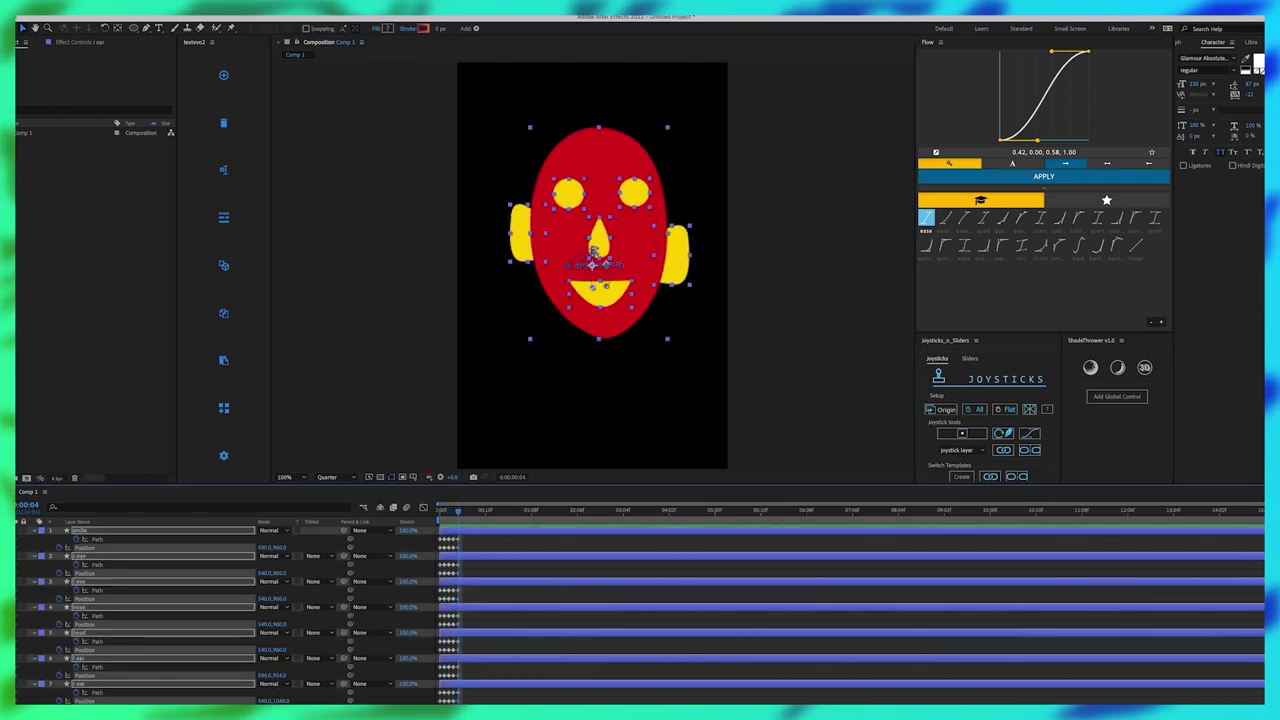
Build the look-down pose at frame 4 by raising both ears, adjusting the head path, and lowering the nose and smile.
{"action": "key", "text": "super+shift+a"}
{"action": "left_click", "coordinate": [426, 686]}
{"action": "left_click_drag", "start_coordinate": [282, 700], "coordinate": [191, 700]}
{"action": "left_click_drag", "start_coordinate": [283, 675], "coordinate": [198, 668]}
{"action": "left_click", "coordinate": [97, 640]}
{"action": "left_click_drag", "start_coordinate": [282, 624], "coordinate": [335, 624]}
{"action": "left_click_drag", "start_coordinate": [282, 547], "coordinate": [335, 547]}
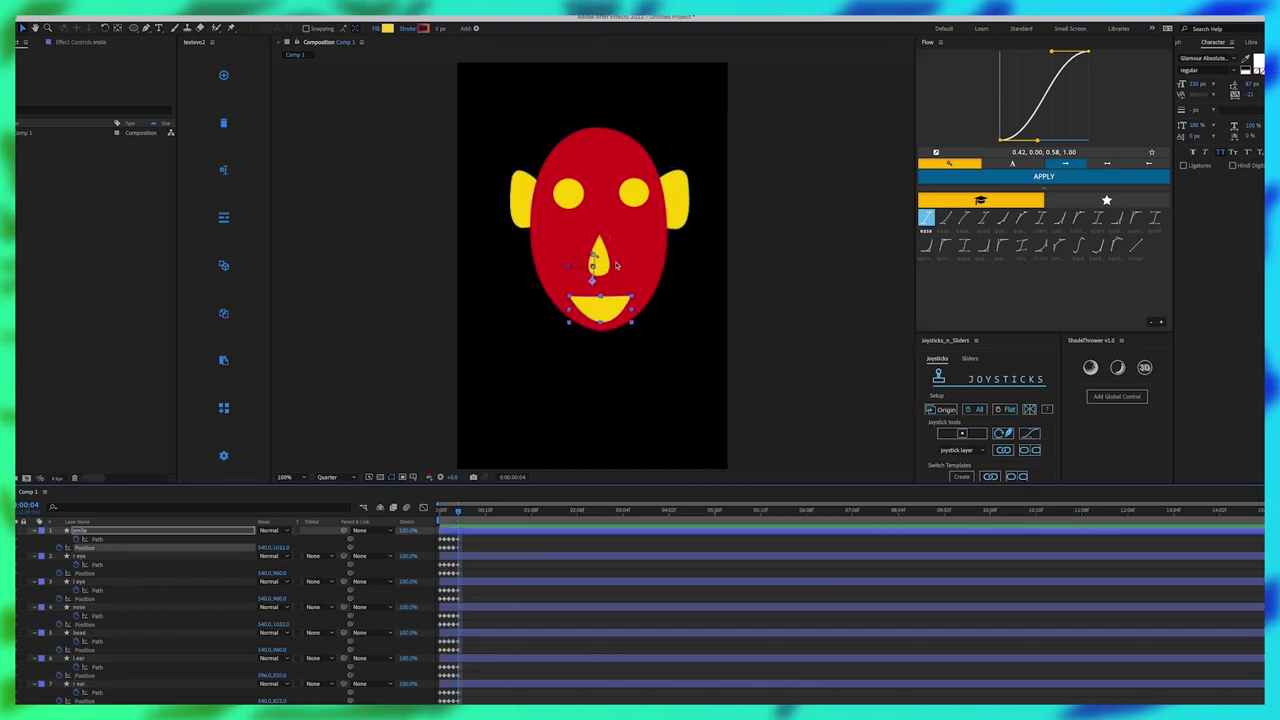
Lower both eyes together at frame 4 to complete the look-down pose.
{"action": "left_click", "coordinate": [151, 556]}
{"action": "left_click", "coordinate": [151, 583], "text": "shift"}
{"action": "left_click_drag", "start_coordinate": [282, 598], "coordinate": [335, 598]}
{"action": "left_click", "coordinate": [449, 529]}
{"action": "key", "text": "Page_Up"}
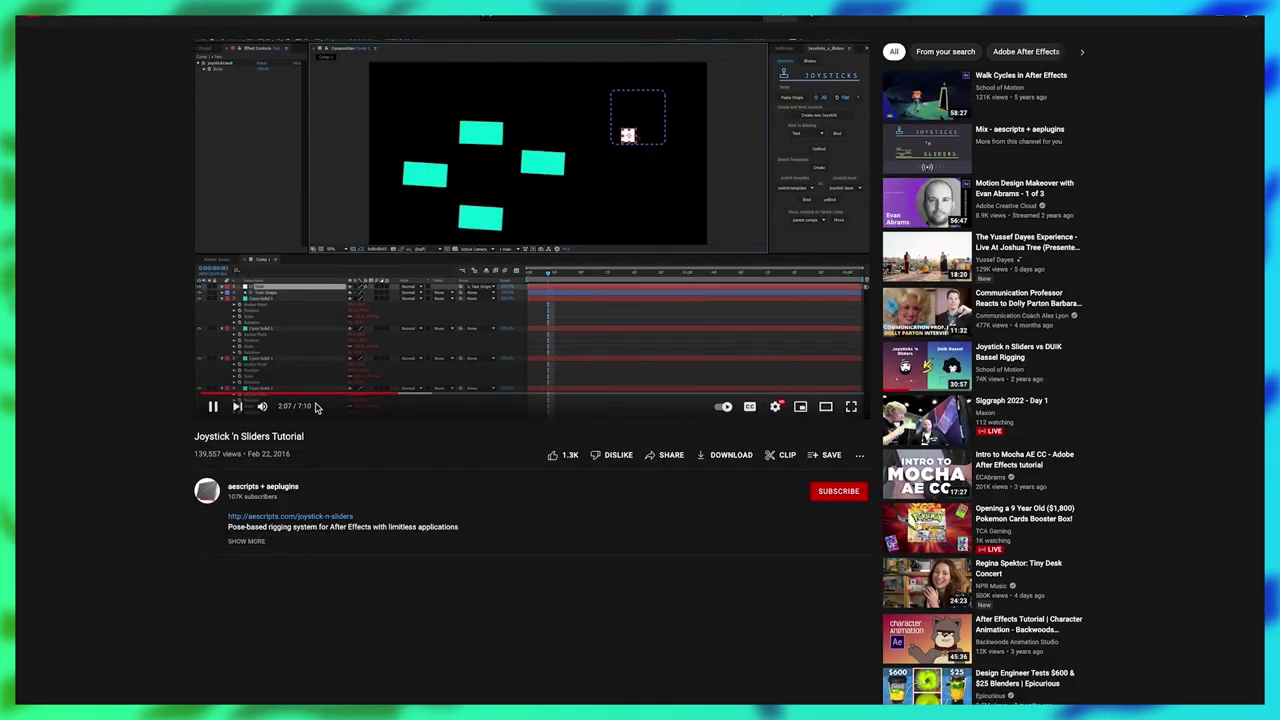
Switch to YouTube and skip back to an early part of the Joystick 'n Sliders Tutorial.
{"action": "left_click", "coordinate": [232, 392]}
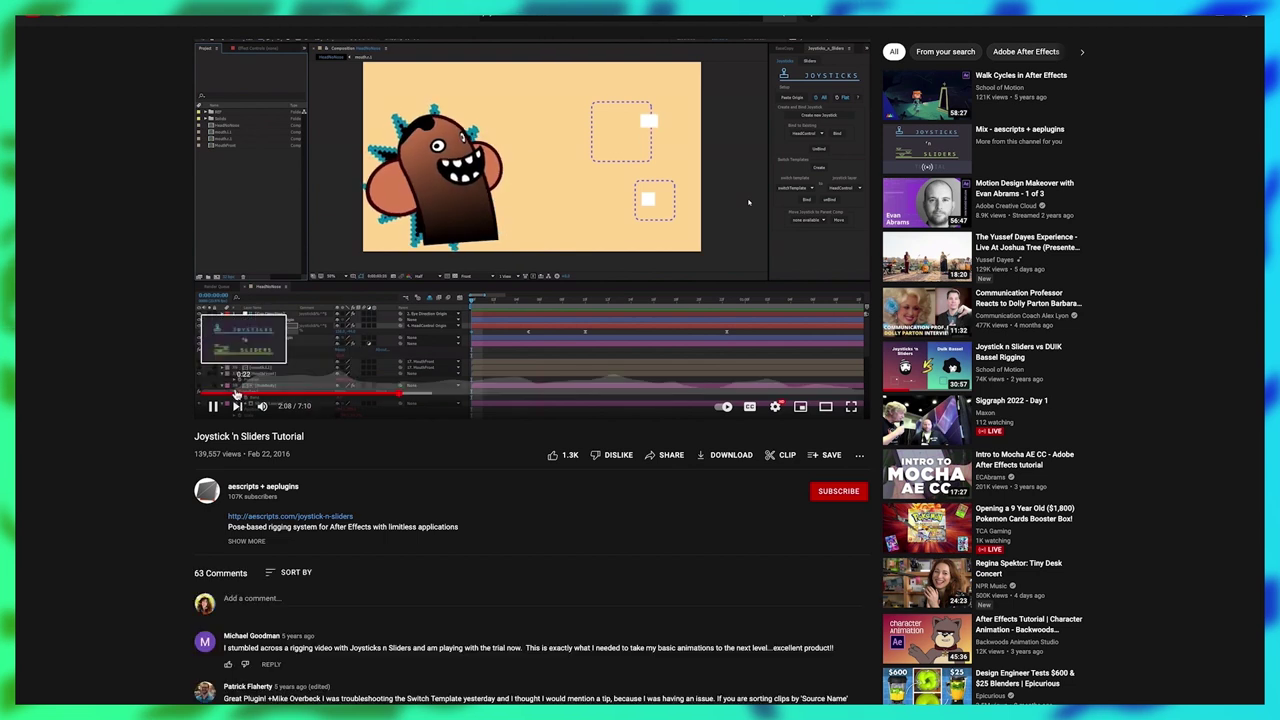
{"action": "left_click", "coordinate": [248, 392]}
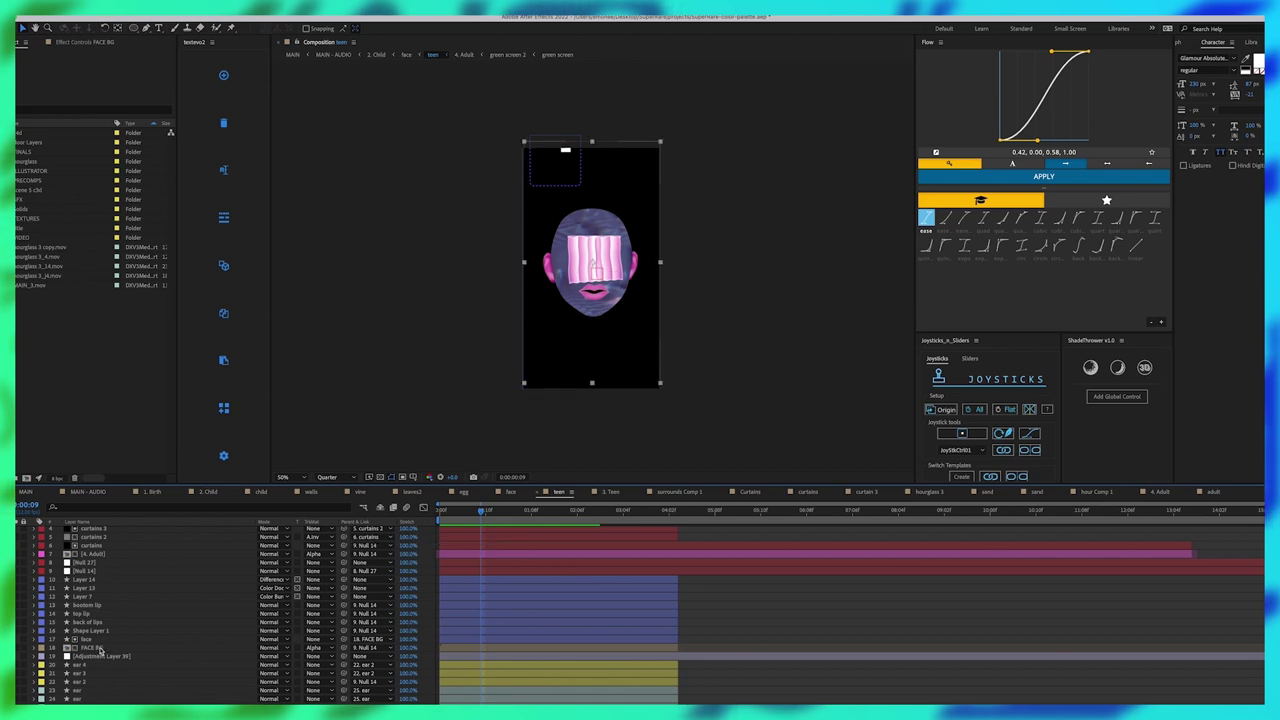
In the After Effects teen composition, examine the FACE BG layer's effects and its nested surrounds Comp 1 and surrounds compositions.
{"action": "left_click", "coordinate": [82, 42]}
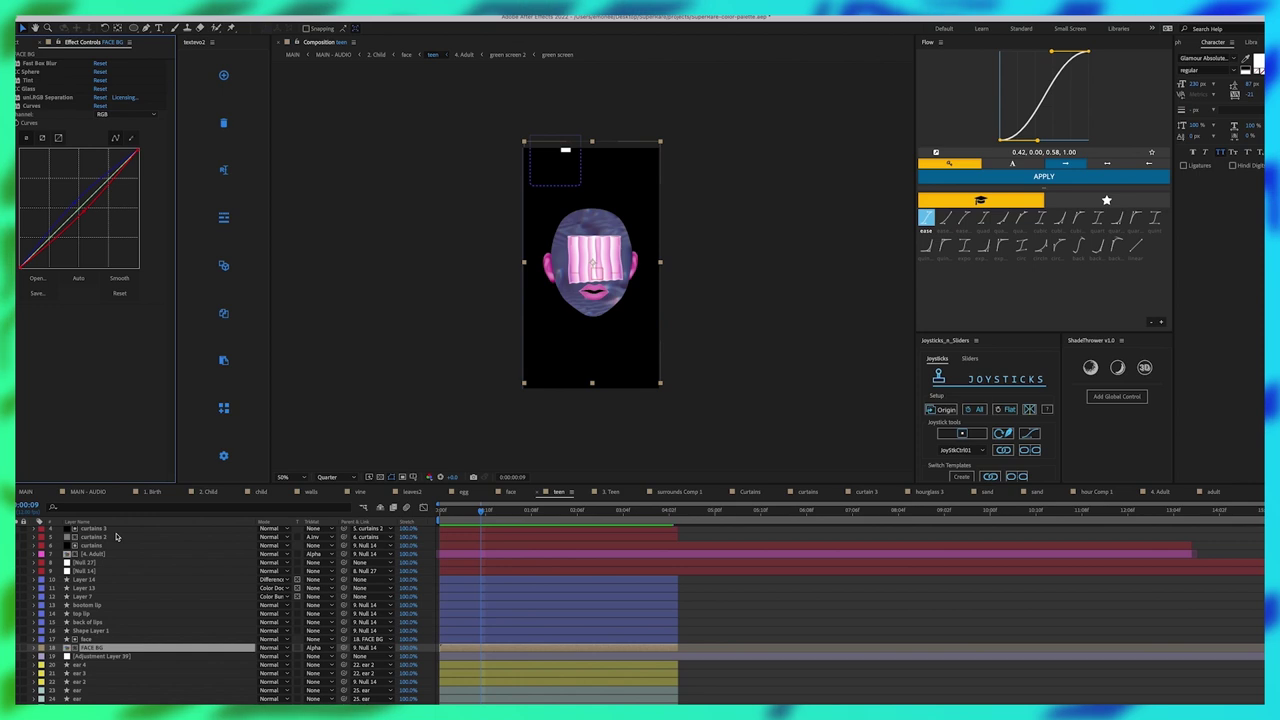
{"action": "double_click", "coordinate": [101, 648]}
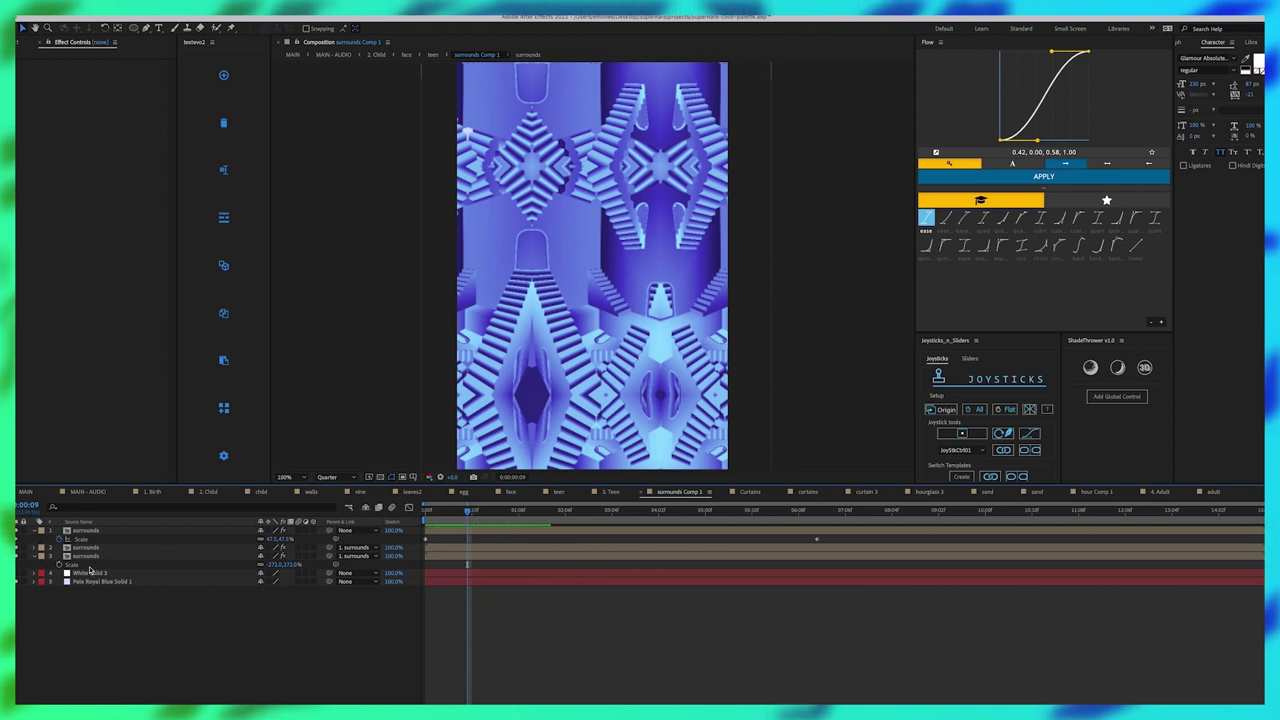
{"action": "left_click", "coordinate": [82, 531]}
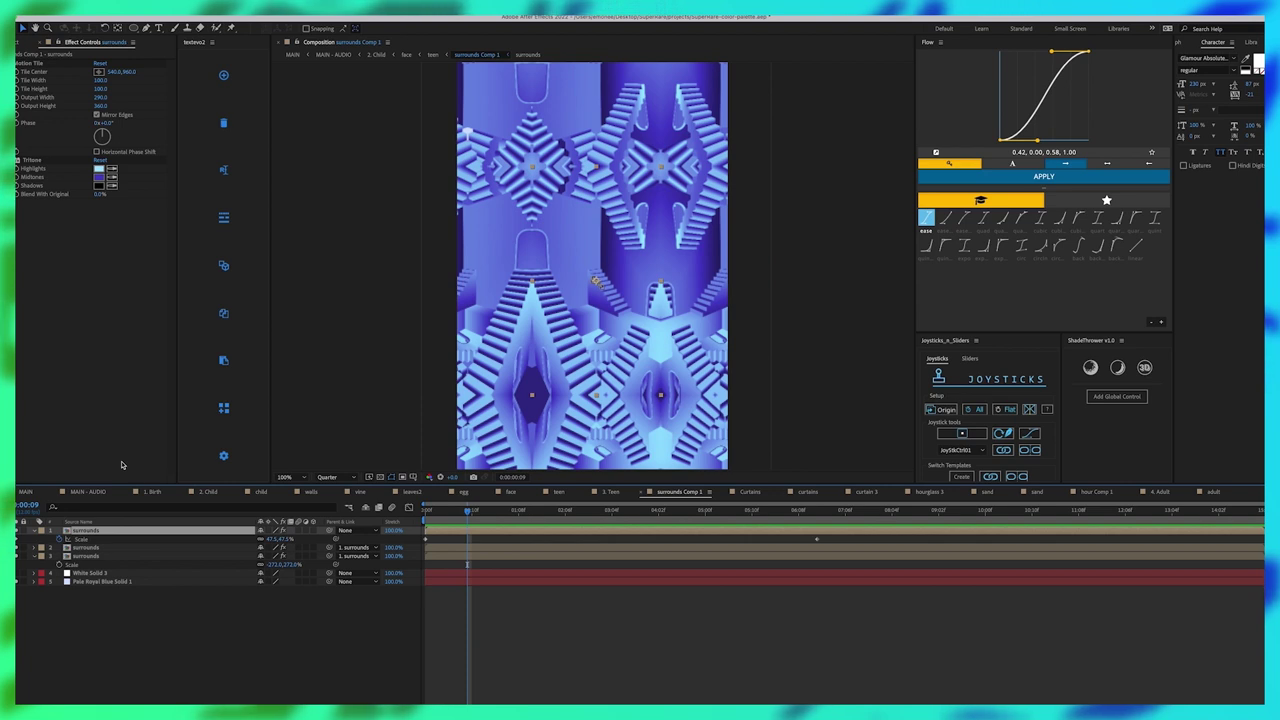
{"action": "left_click", "coordinate": [141, 546]}
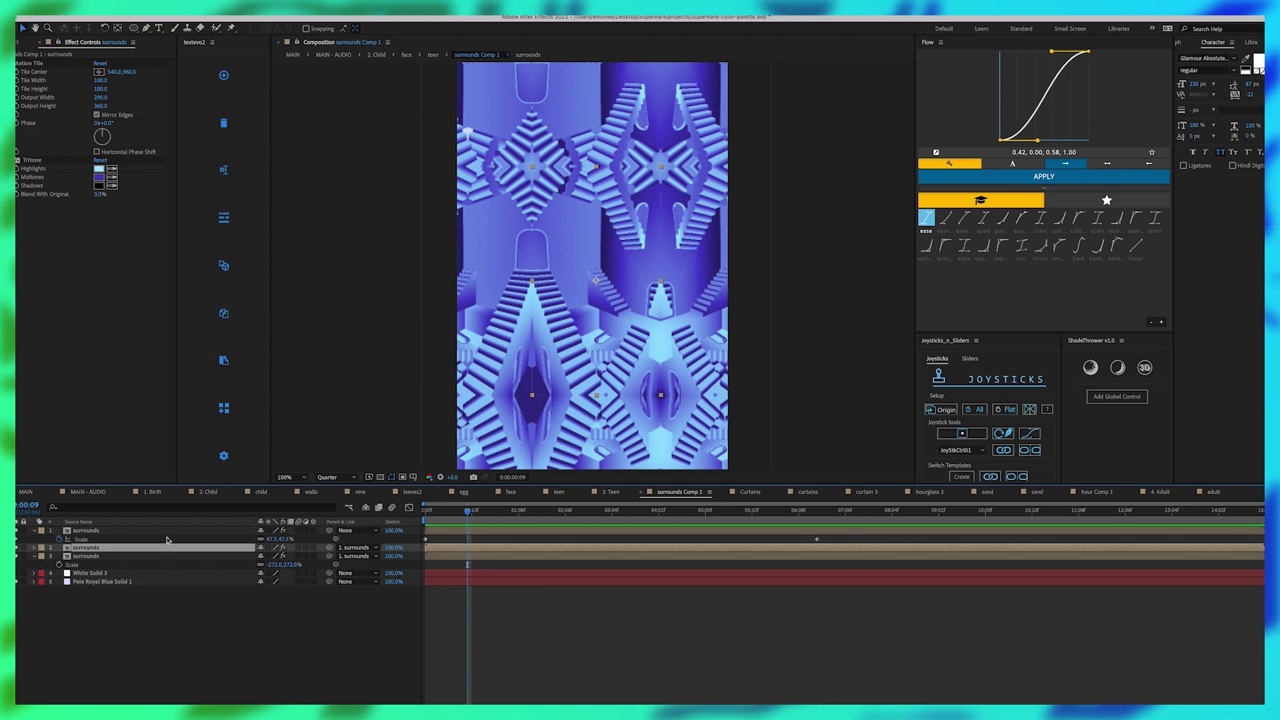
{"action": "double_click", "coordinate": [130, 547]}
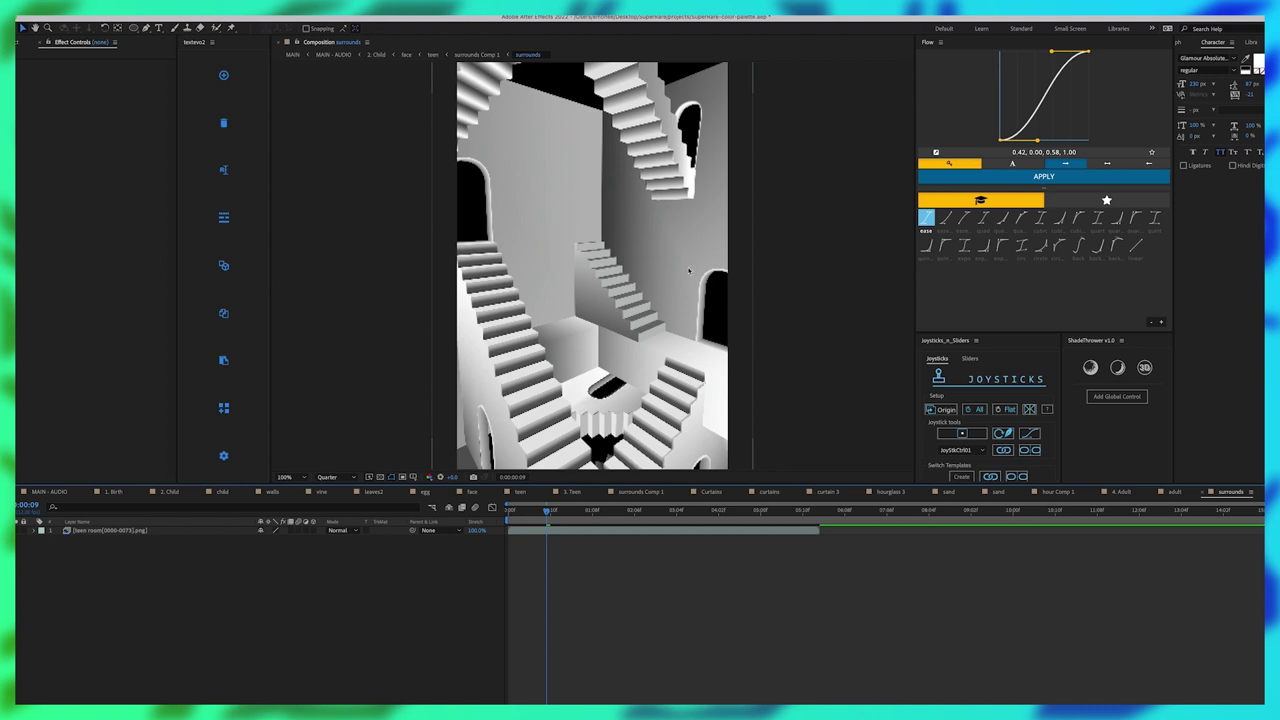
{"action": "left_click", "coordinate": [476, 54]}
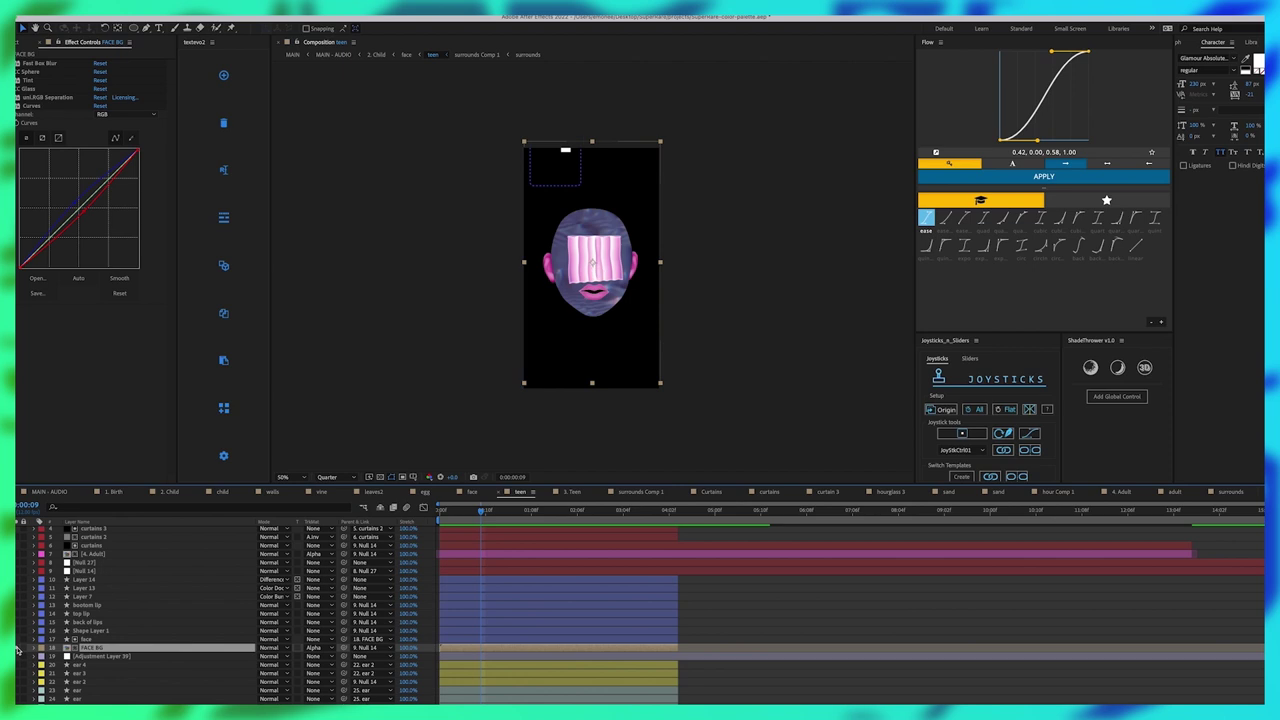
Solo the FACE BG layer in the teen composition to inspect its look, and show the other layers again.
{"action": "left_click", "coordinate": [18, 650]}
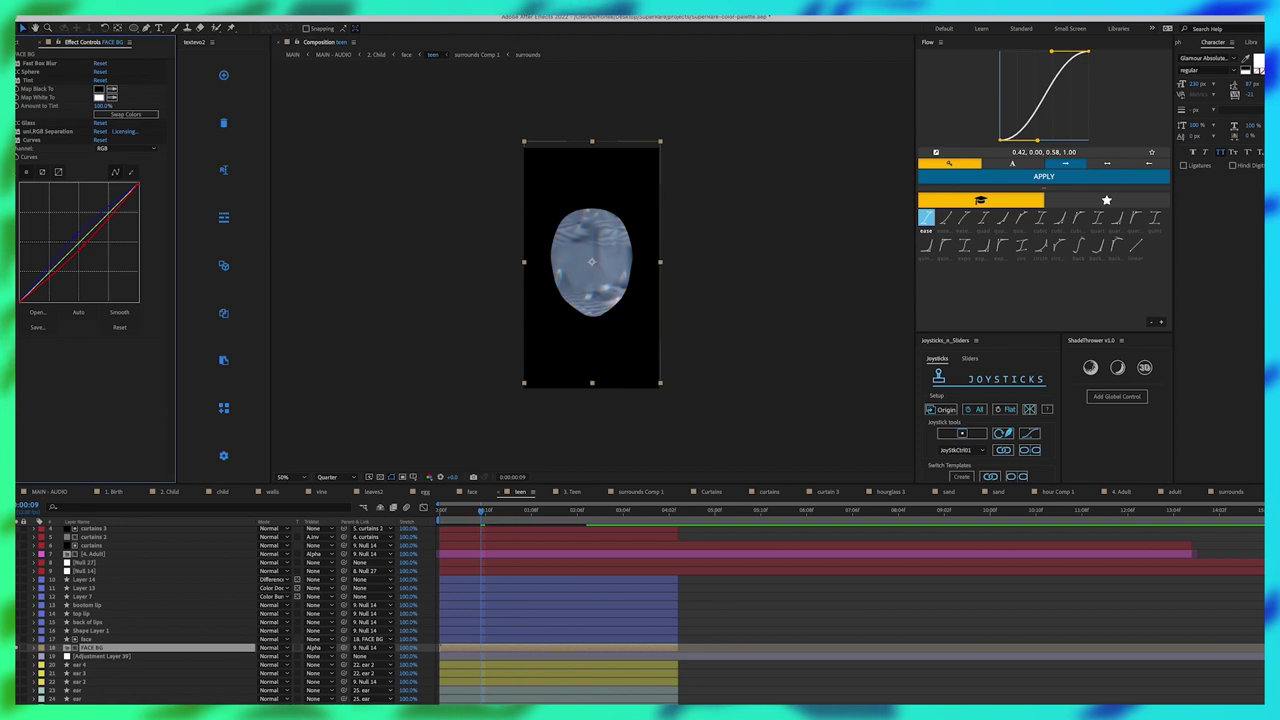
{"action": "left_click", "coordinate": [17, 647]}
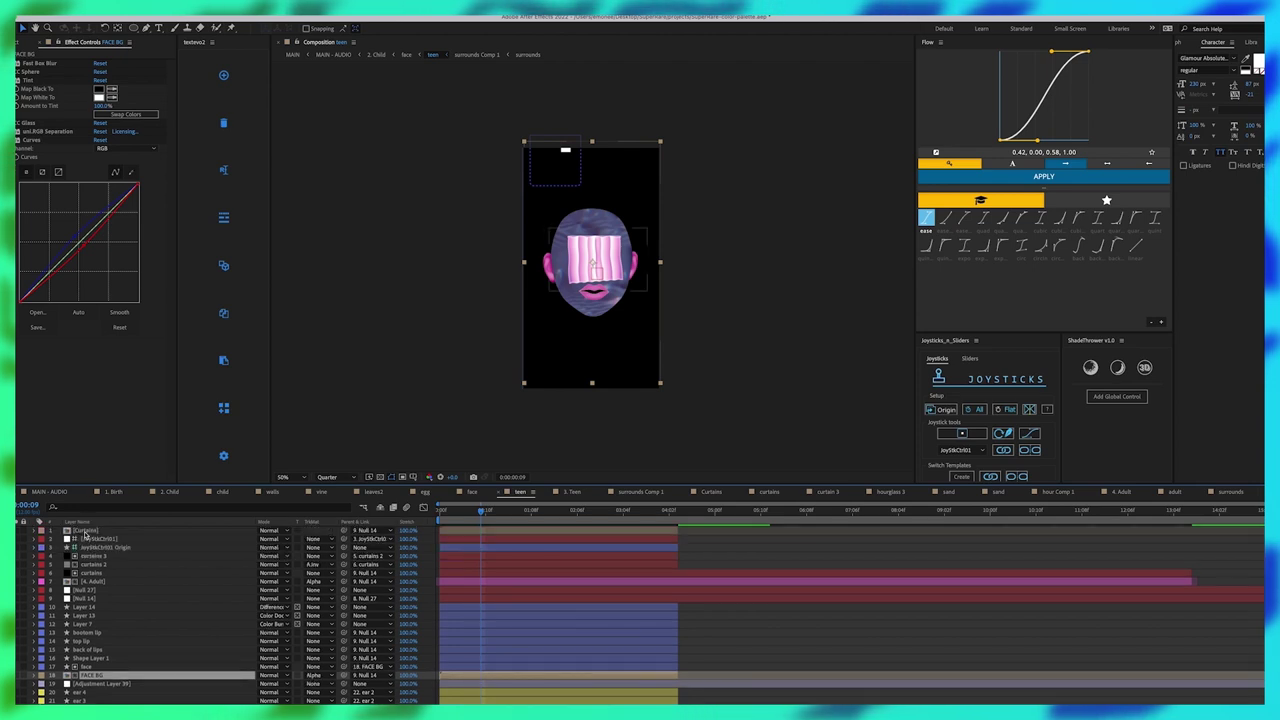
Open the Curtains precomposition and scrub back to its first frame to view the whole curtain.
{"action": "double_click", "coordinate": [86, 538]}
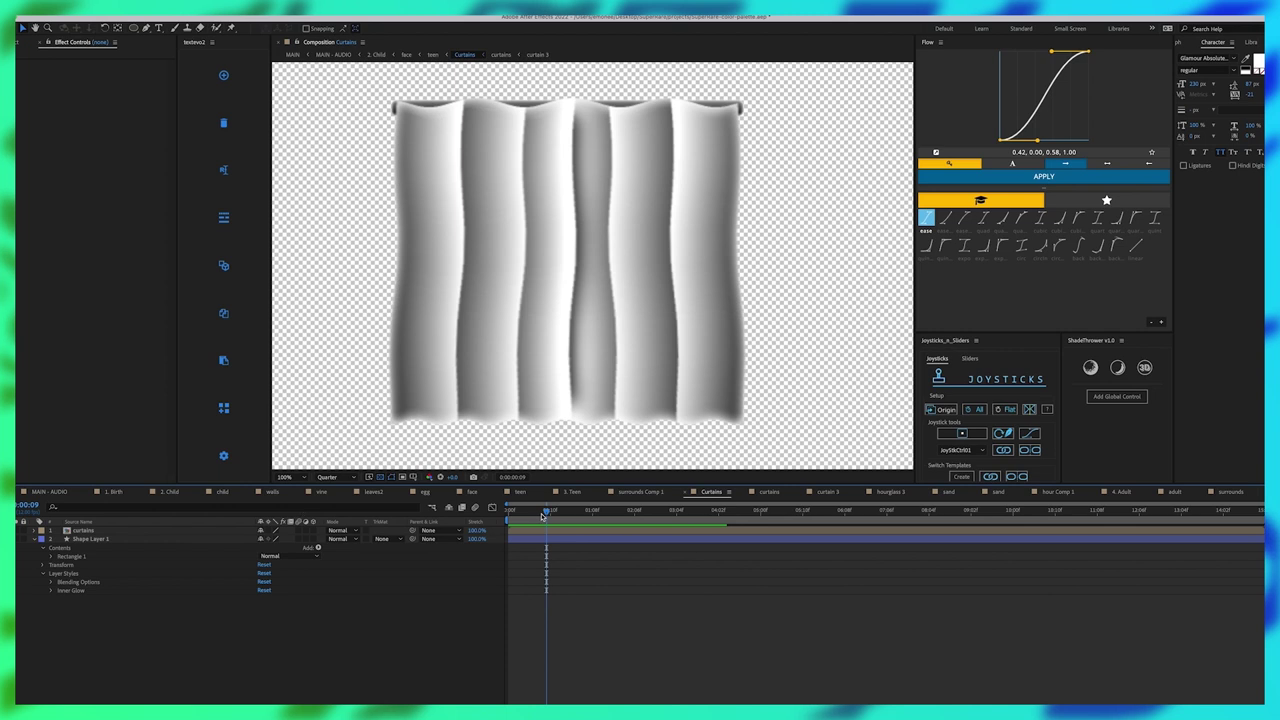
{"action": "left_click_drag", "start_coordinate": [543, 515], "coordinate": [503, 518]}
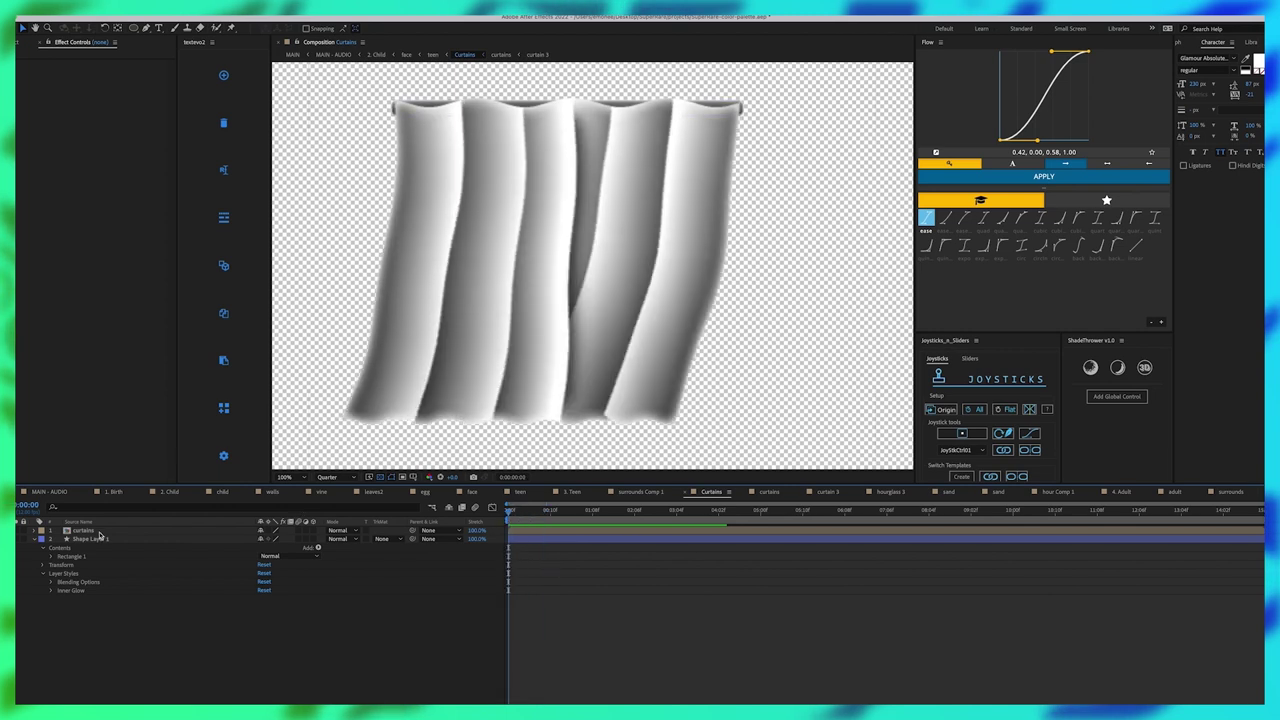
{"action": "key", "text": "comma"}
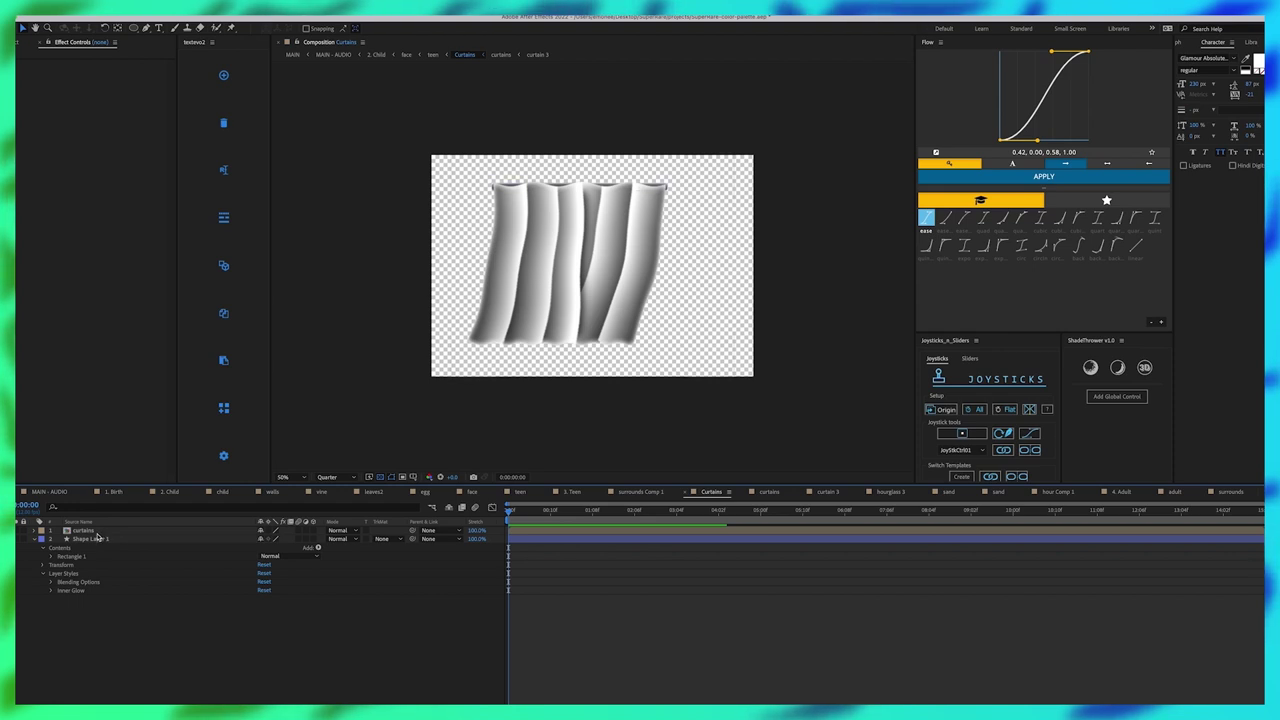
Open the nested curtains composition and its curtain 3 precomposition, and preview the bending animation of the three panels from the start.
{"action": "left_click", "coordinate": [97, 531]}
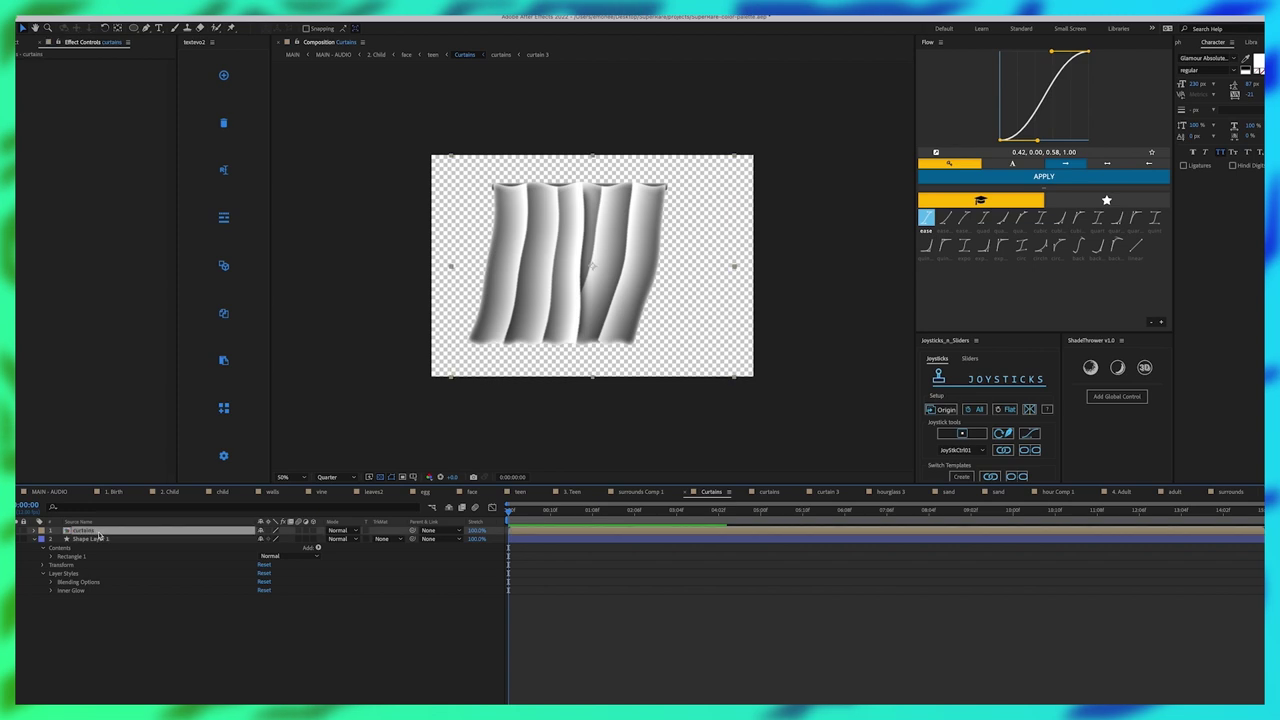
{"action": "double_click", "coordinate": [99, 531]}
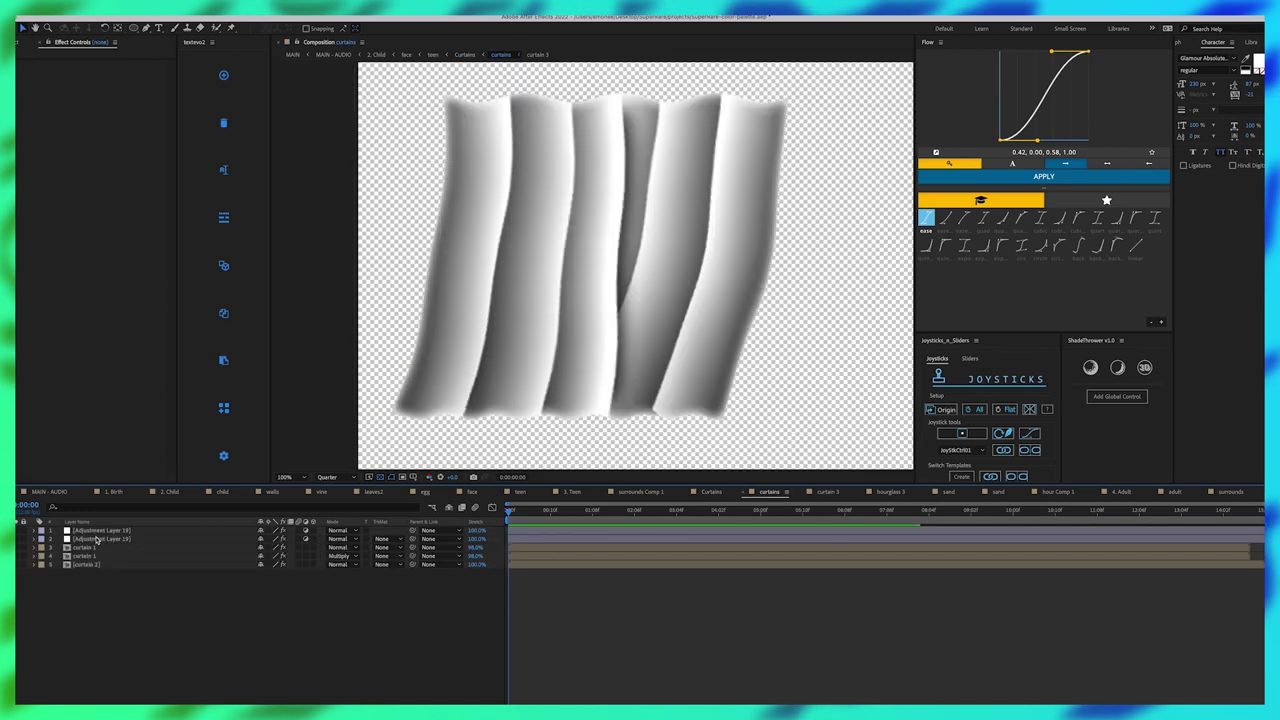
{"action": "double_click", "coordinate": [103, 556]}
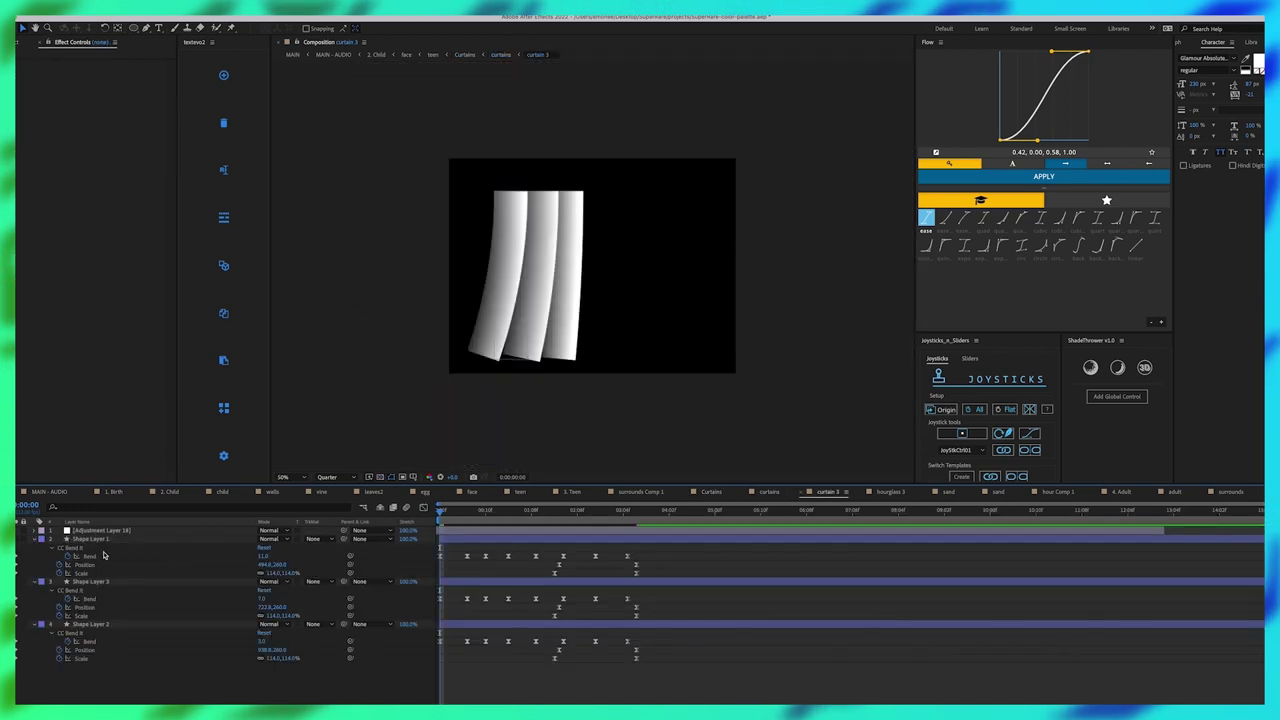
{"action": "key", "text": "space"}
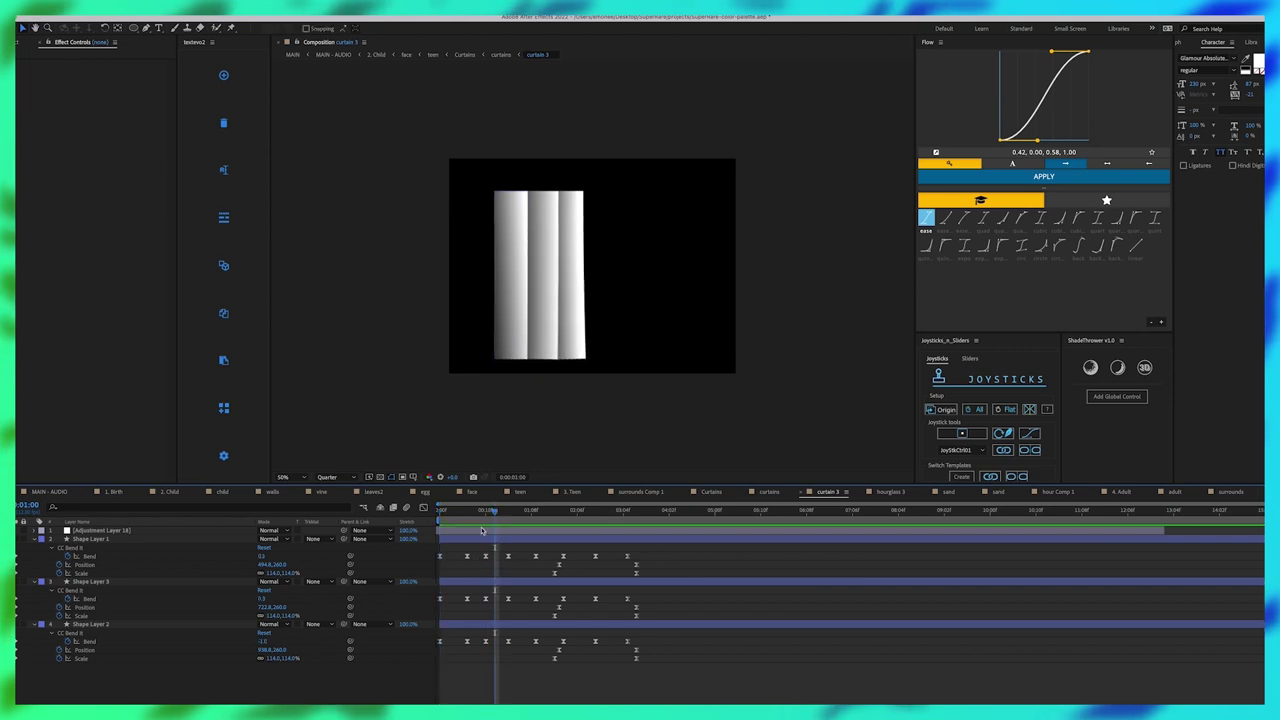
{"action": "left_click_drag", "start_coordinate": [493, 511], "coordinate": [439, 511]}
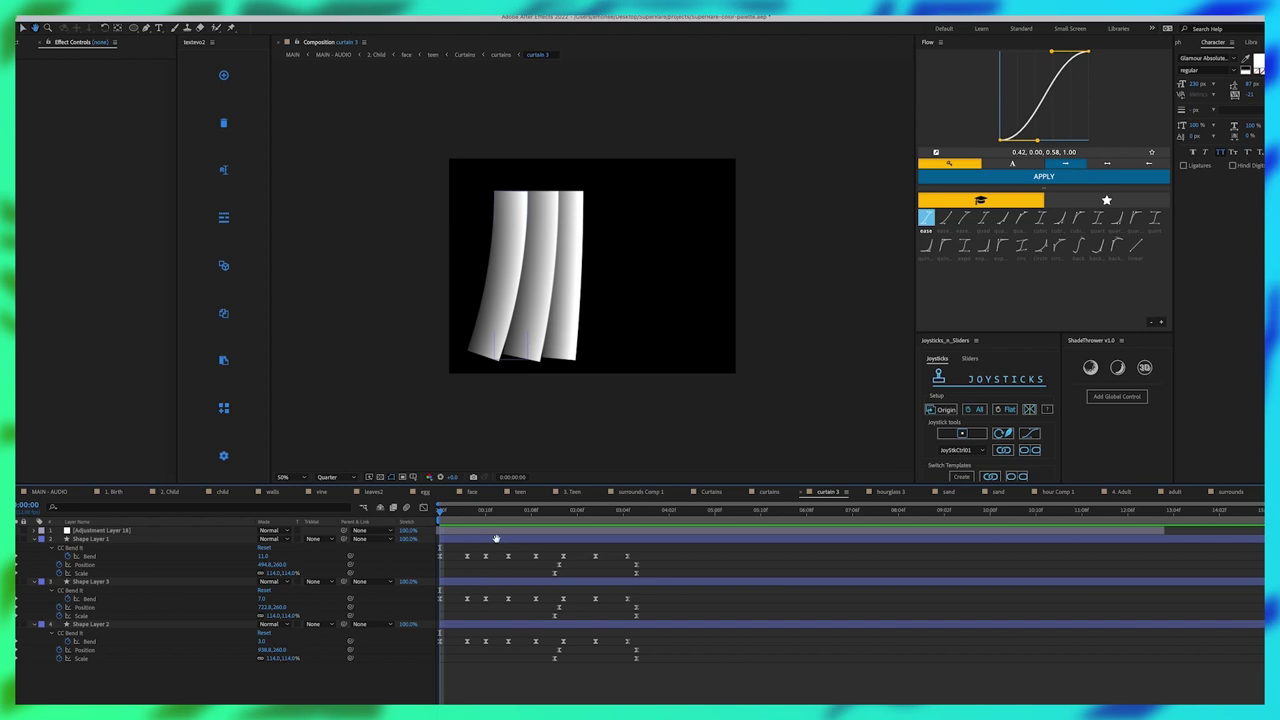
{"action": "key", "text": "space"}
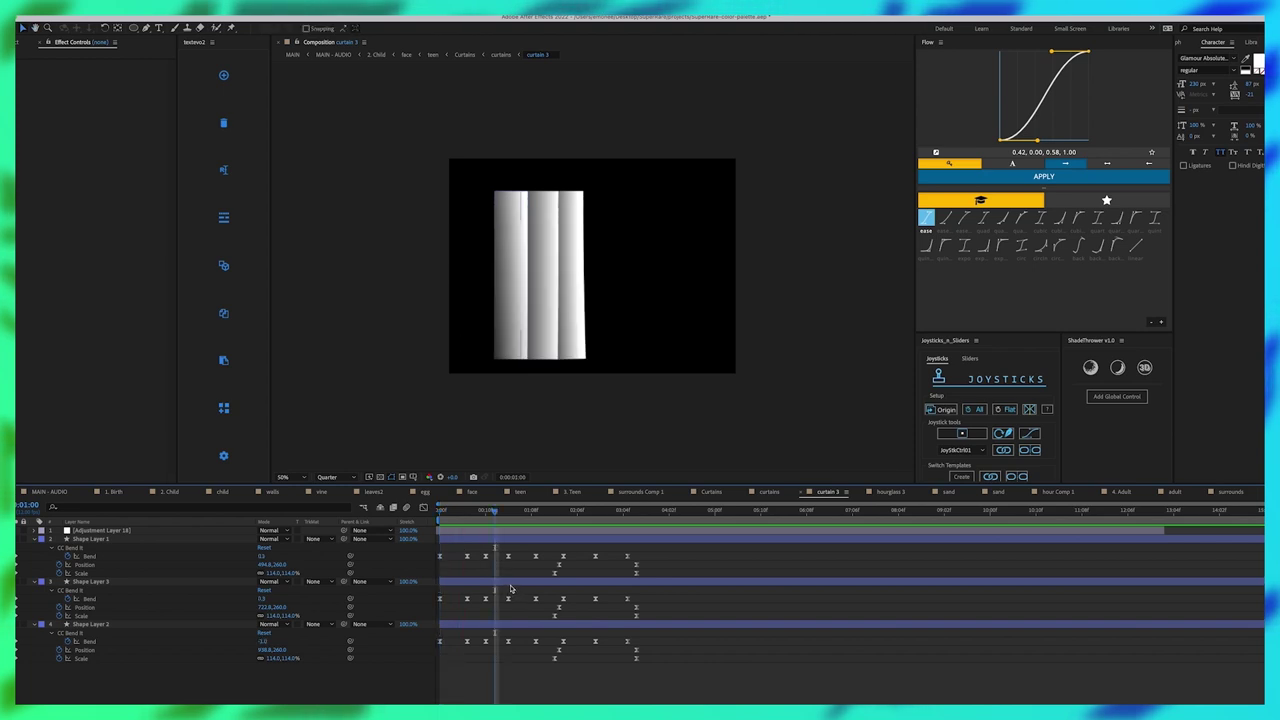
Play the curtain 3 bending animation, and scrub the parent curtains composition to frame 0:00:01:10 to review the combined folds.
{"action": "key", "text": "space"}
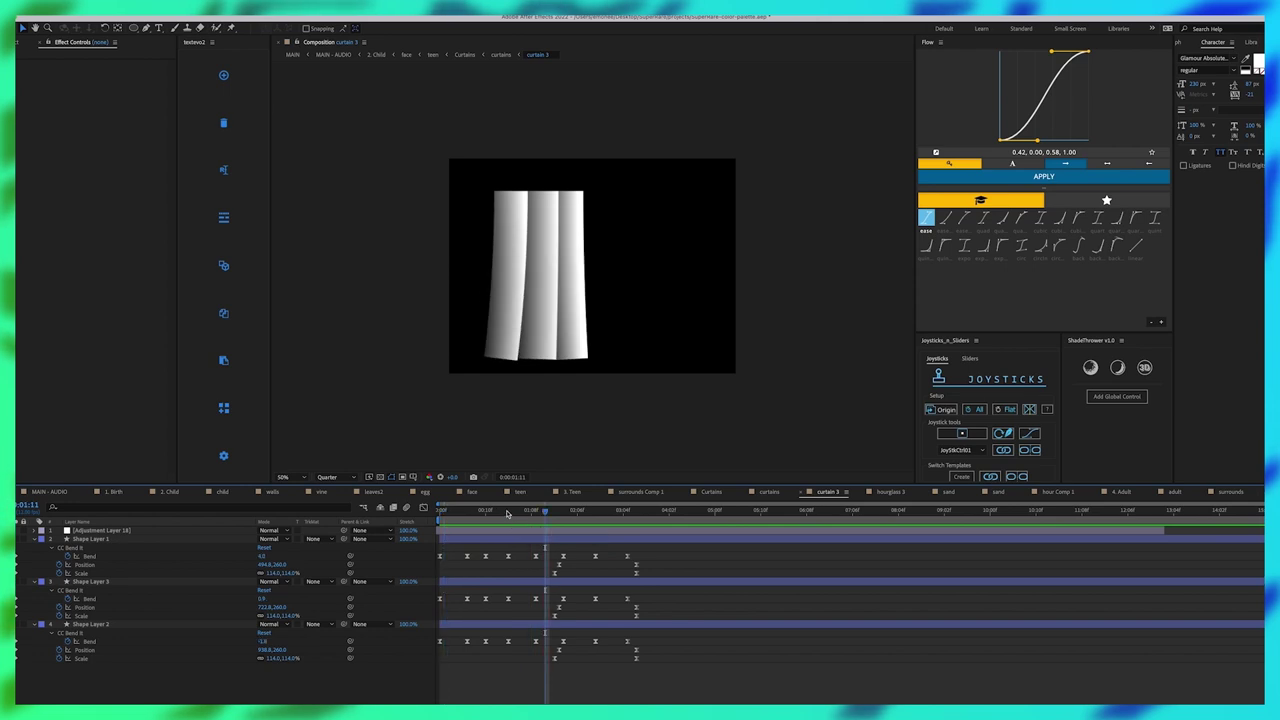
{"action": "left_click", "coordinate": [473, 514]}
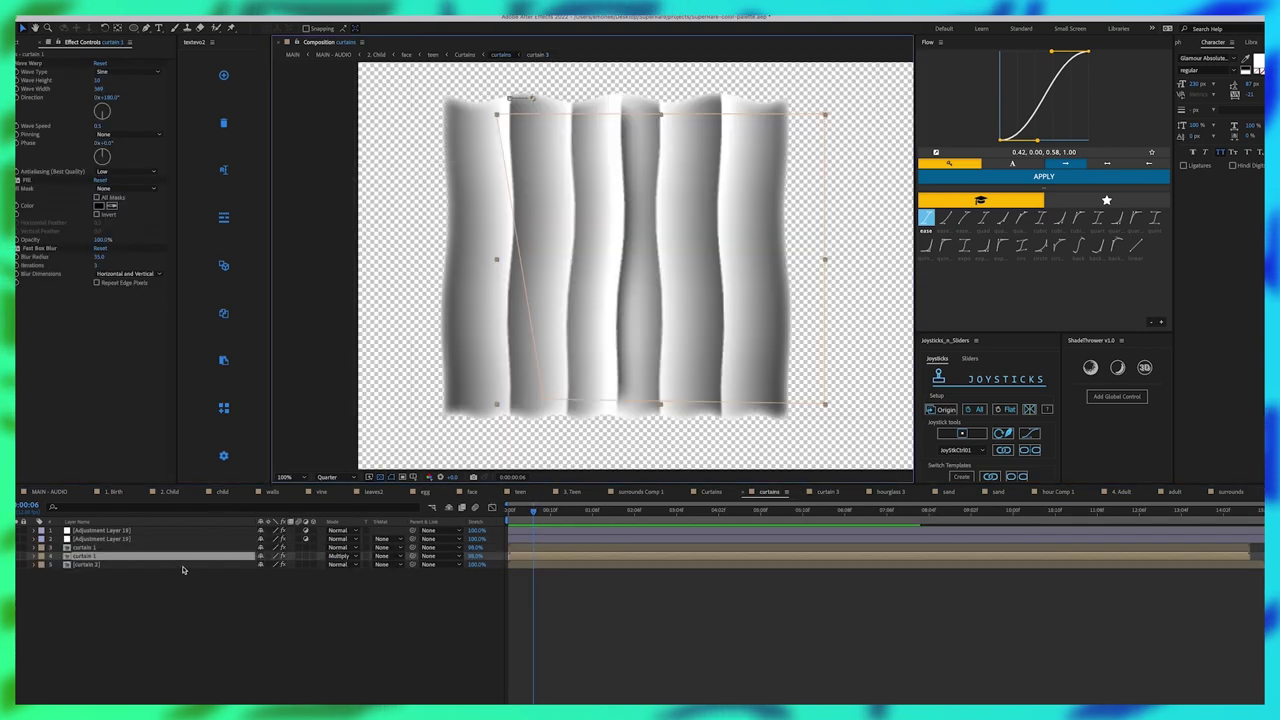
{"action": "left_click", "coordinate": [589, 512]}
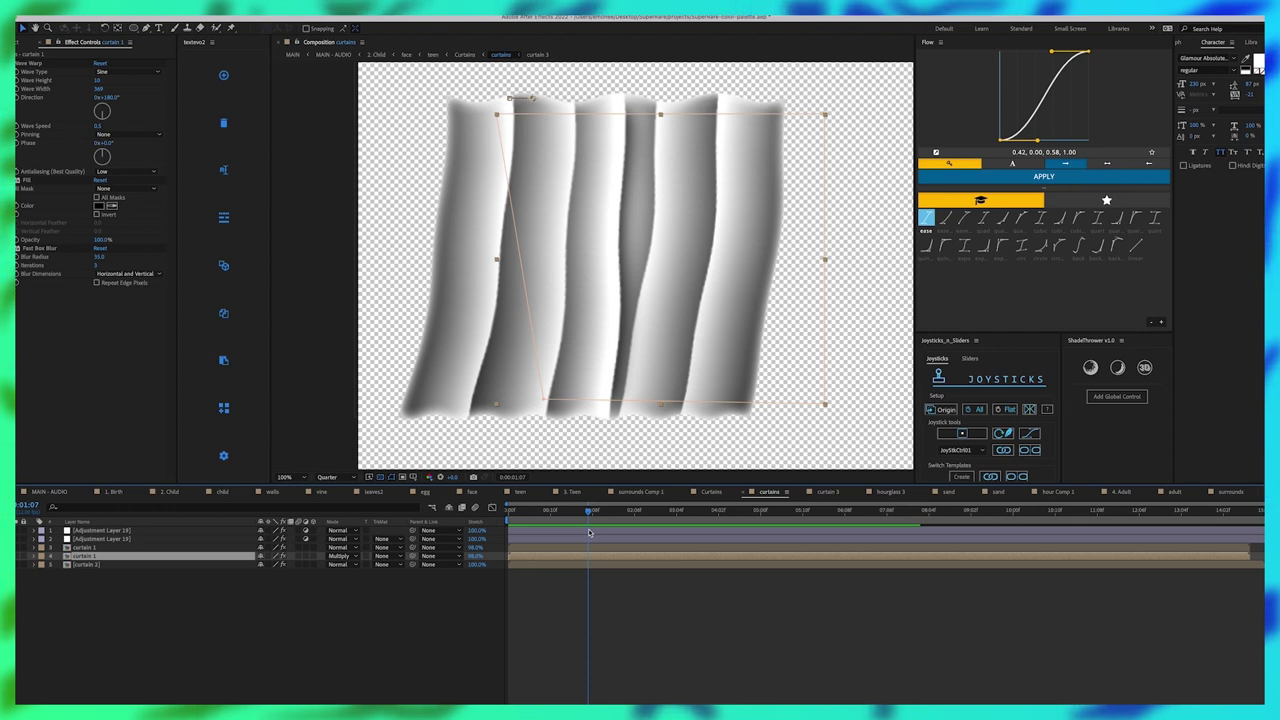
{"action": "mouse_move", "coordinate": [589, 532]}
{"action": "left_mouse_down"}
{"action": "mouse_move", "coordinate": [516, 540]}
{"action": "mouse_move", "coordinate": [602, 546]}
{"action": "left_mouse_up"}
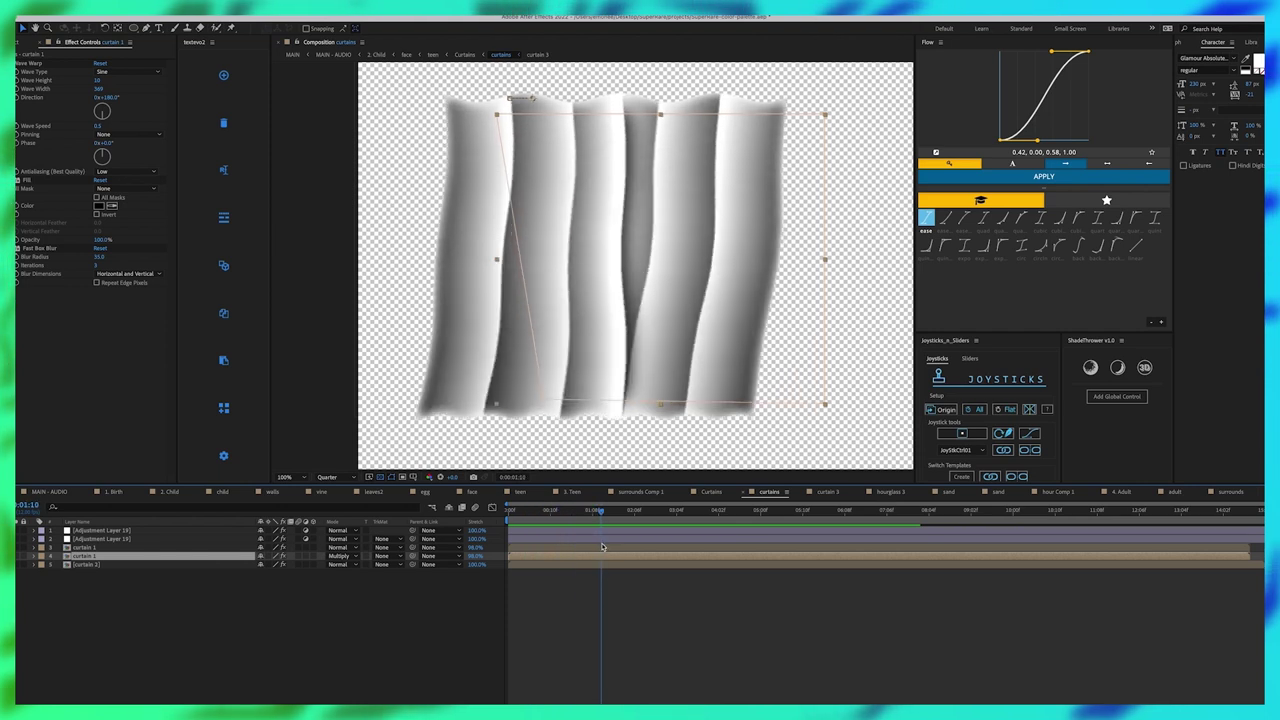
Inspect the Wave Warp settings of both adjustment layers in the curtains composition, and reopen the curtain 3 precomposition.
{"action": "left_click", "coordinate": [124, 540]}
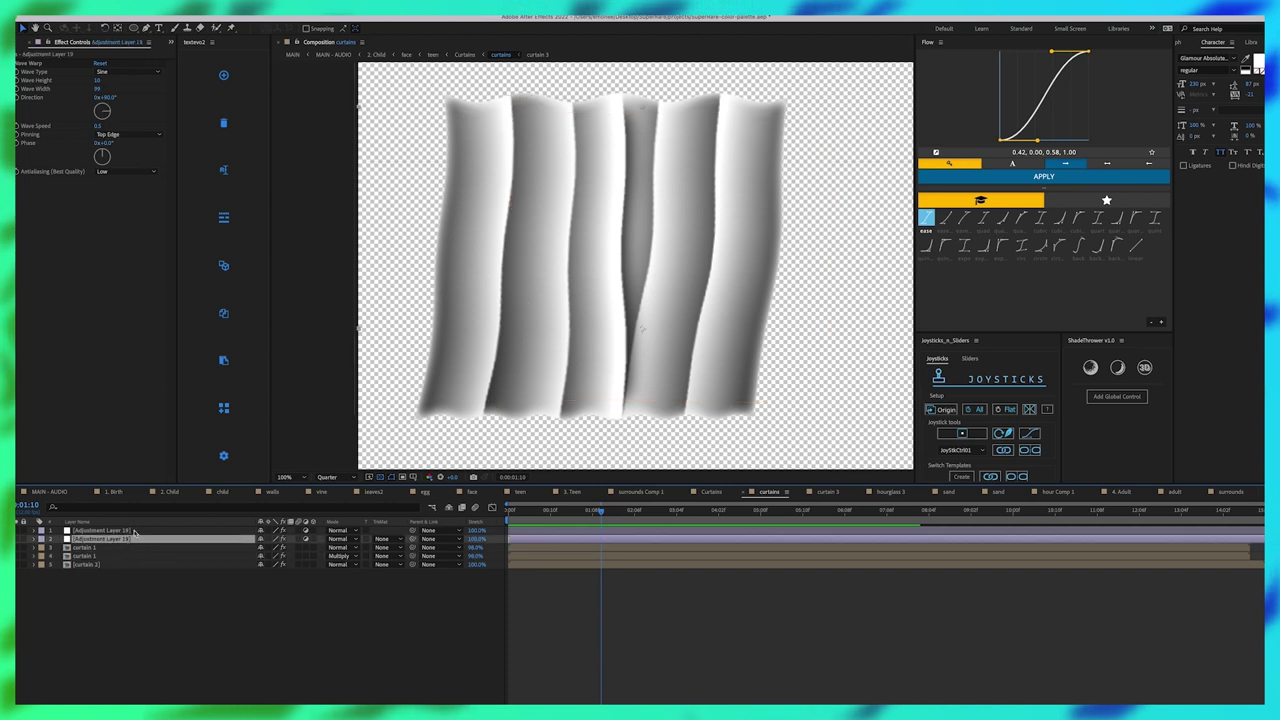
{"action": "left_click", "coordinate": [134, 531]}
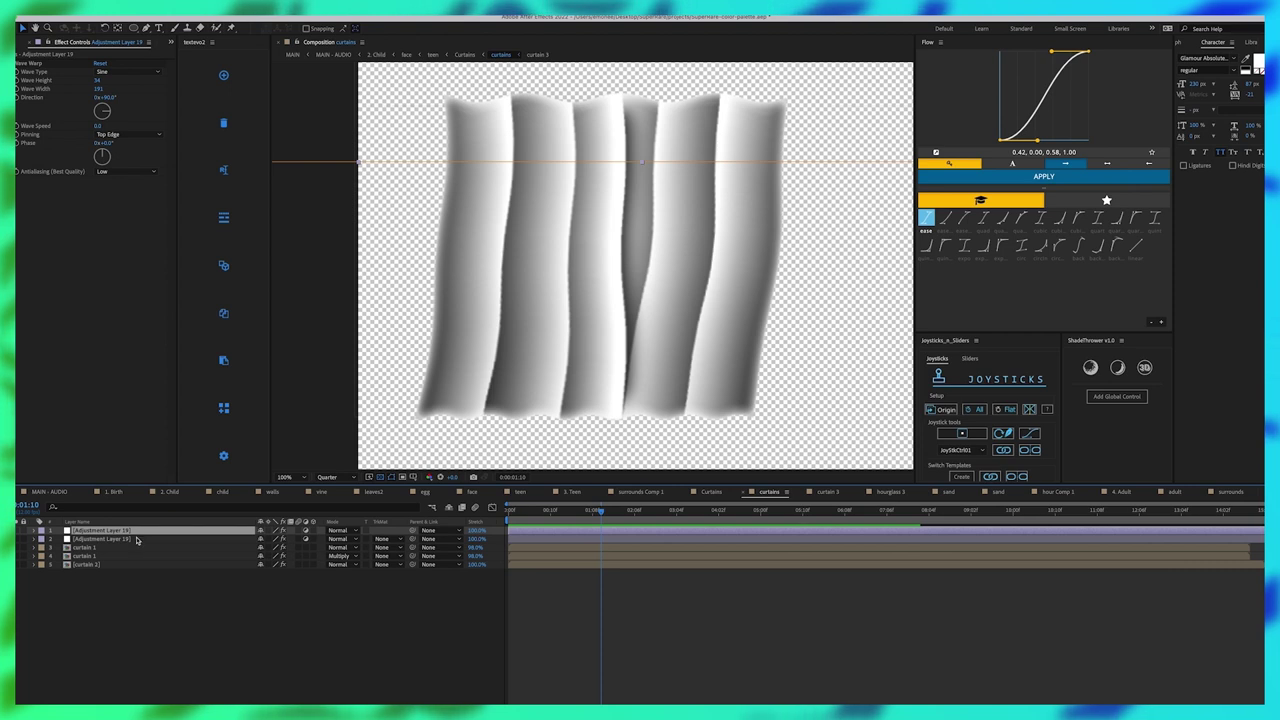
{"action": "double_click", "coordinate": [138, 563]}
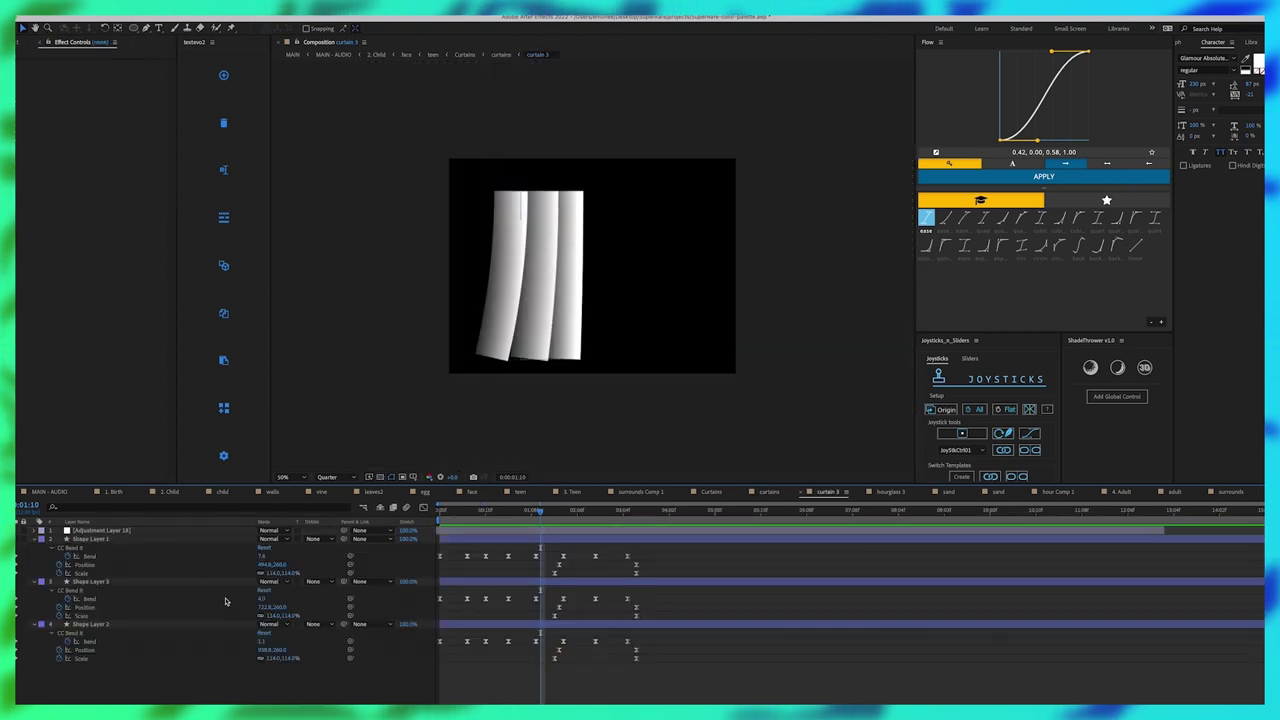